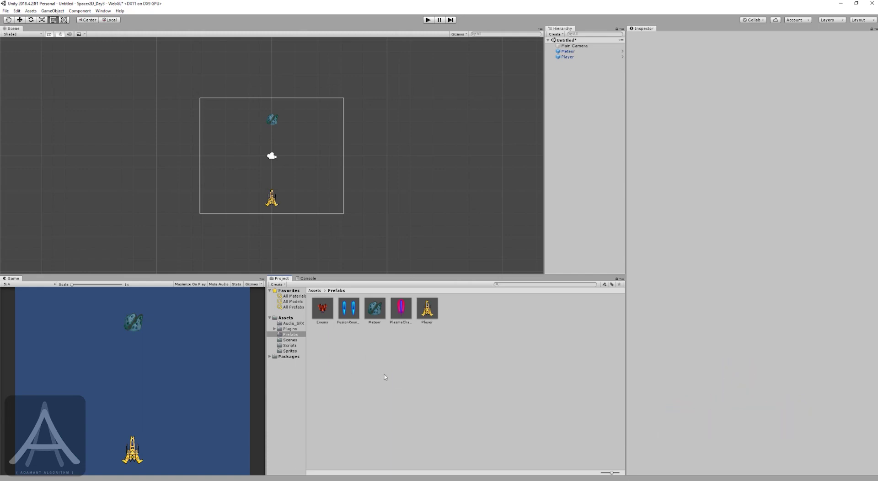
Bring up a blank Inkodo whiteboard canvas over the Unity space-shooter scene
key("alt+Tab")
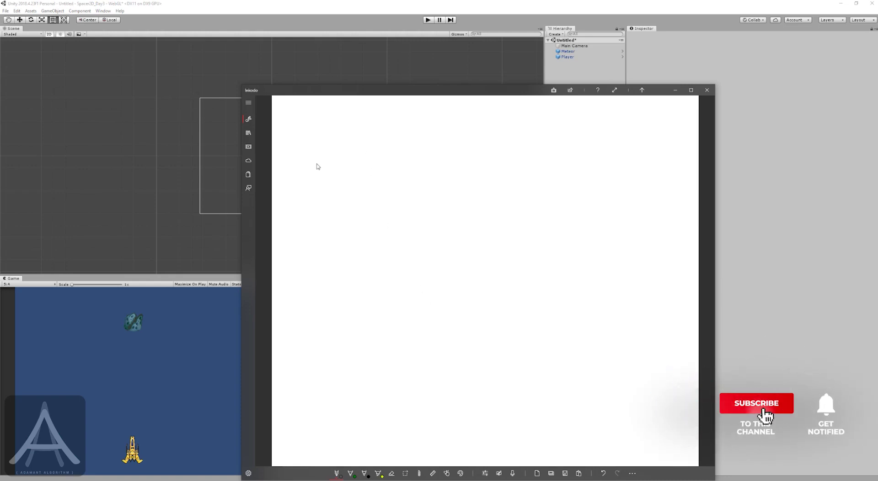
left_click_drag(317, 177, 331, 175)
mouse_move(339, 162)
left_mouse_down()
mouse_move(337, 182)
mouse_move(340, 170)
mouse_move(365, 166)
left_mouse_up()
left_click_drag(319, 186, 370, 178)
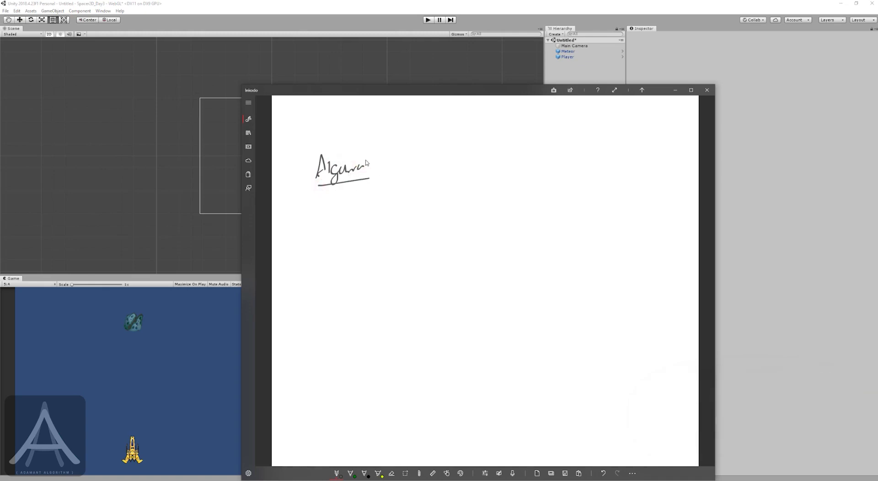
left_click_drag(351, 186, 359, 199)
mouse_move(359, 186)
left_mouse_down()
mouse_move(351, 209)
mouse_move(363, 196)
left_mouse_up()
mouse_move(371, 188)
left_mouse_down()
mouse_move(374, 197)
mouse_move(398, 195)
left_mouse_up()
mouse_move(398, 185)
left_mouse_down()
mouse_move(392, 197)
mouse_move(408, 205)
left_mouse_up()
mouse_move(403, 238)
left_mouse_down()
mouse_move(396, 319)
mouse_move(406, 319)
mouse_move(414, 255)
mouse_move(459, 243)
left_mouse_up()
mouse_move(425, 276)
left_mouse_down()
mouse_move(426, 283)
mouse_move(473, 276)
left_mouse_up()
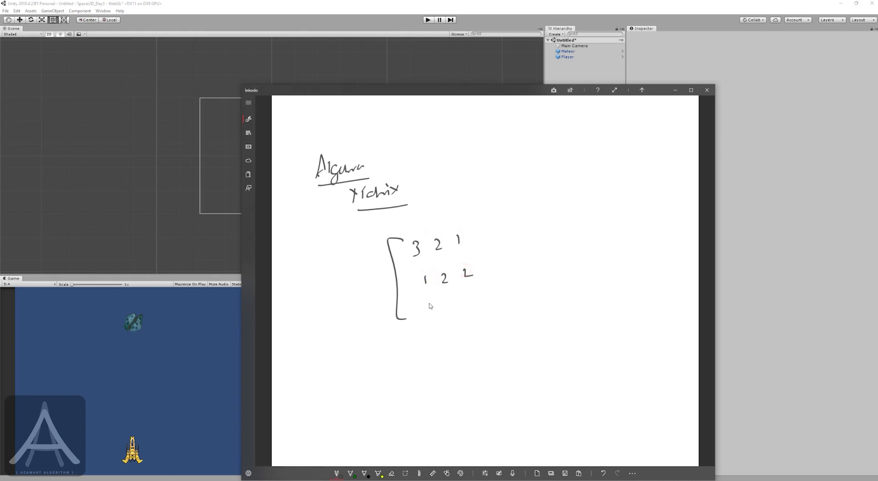
mouse_move(430, 299)
left_mouse_down()
mouse_move(432, 309)
mouse_move(479, 302)
left_mouse_up()
left_click_drag(478, 222, 501, 326)
left_click_drag(404, 242, 408, 299)
left_click_drag(415, 228, 457, 222)
left_click_drag(434, 220, 440, 234)
mouse_move(363, 259)
left_mouse_down()
mouse_move(369, 244)
mouse_move(371, 254)
left_mouse_up()
mouse_move(366, 275)
left_mouse_down()
mouse_move(373, 254)
mouse_move(379, 314)
left_mouse_up()
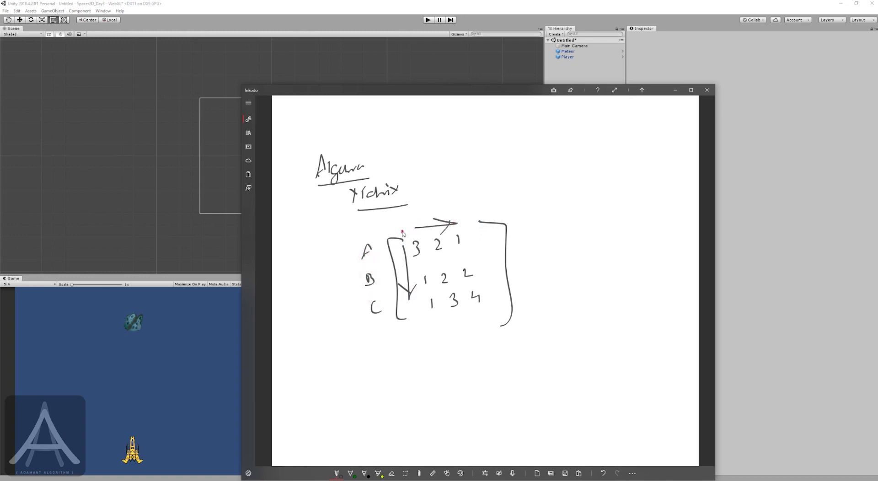
mouse_move(402, 234)
left_mouse_down()
mouse_move(408, 218)
mouse_move(424, 229)
mouse_move(442, 224)
left_mouse_up()
left_click_drag(516, 257, 527, 260)
left_click_drag(531, 250, 523, 263)
left_click_drag(584, 218, 595, 227)
mouse_move(589, 219)
left_mouse_down()
mouse_move(589, 233)
mouse_move(620, 222)
mouse_move(597, 259)
left_mouse_up()
left_click_drag(609, 251, 615, 260)
left_click_drag(629, 243, 629, 255)
left_click_drag(601, 276, 603, 289)
mouse_move(612, 276)
left_mouse_down()
mouse_move(616, 289)
mouse_move(634, 286)
left_mouse_up()
mouse_move(578, 206)
left_mouse_down()
mouse_move(566, 256)
mouse_move(608, 316)
left_mouse_up()
mouse_move(640, 196)
left_mouse_down()
mouse_move(669, 199)
mouse_move(638, 313)
left_mouse_up()
mouse_move(438, 336)
left_mouse_down()
mouse_move(438, 350)
mouse_move(448, 349)
left_mouse_up()
left_click_drag(456, 342, 456, 349)
mouse_move(614, 346)
left_mouse_down()
mouse_move(619, 334)
mouse_move(626, 346)
left_mouse_up()
left_click_drag(627, 342, 635, 348)
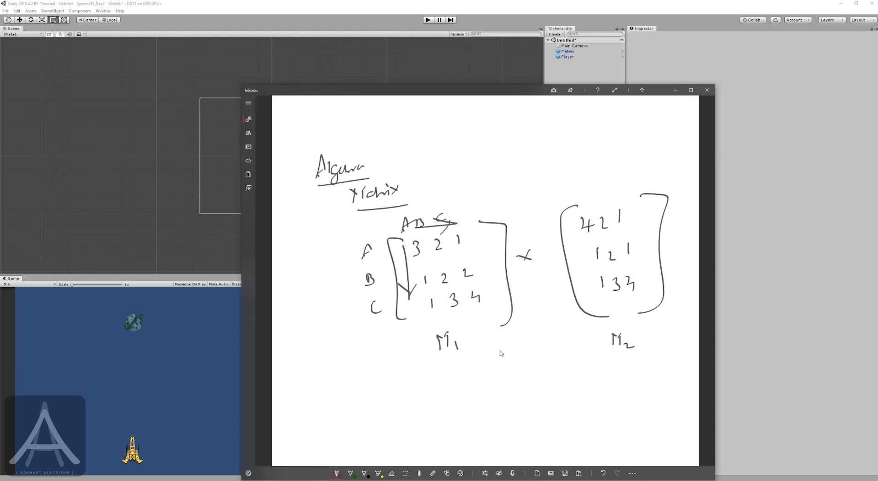
mouse_move(525, 338)
left_mouse_down()
mouse_move(533, 350)
mouse_move(522, 352)
left_mouse_up()
left_click_drag(649, 342, 655, 341)
left_click_drag(650, 345, 655, 344)
mouse_move(661, 334)
left_mouse_down()
mouse_move(668, 332)
mouse_move(666, 348)
left_mouse_up()
left_click(666, 353)
mouse_move(545, 241)
left_mouse_down()
mouse_move(548, 228)
mouse_move(553, 241)
left_mouse_up()
left_click_drag(544, 236, 552, 235)
left_click_drag(549, 259, 563, 300)
left_click_drag(581, 207, 613, 200)
mouse_move(421, 236)
left_mouse_down()
mouse_move(414, 274)
mouse_move(424, 238)
mouse_move(577, 215)
left_mouse_up()
left_click_drag(574, 211, 564, 235)
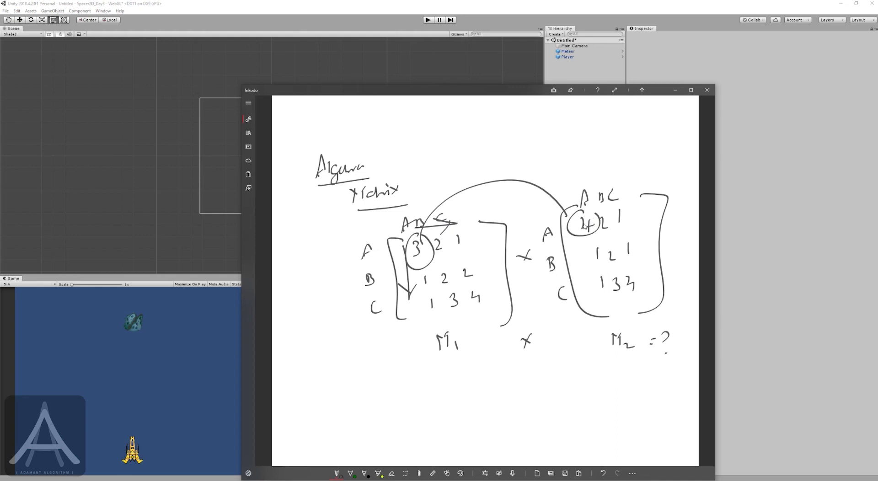
left_click(391, 473)
left_click(392, 456)
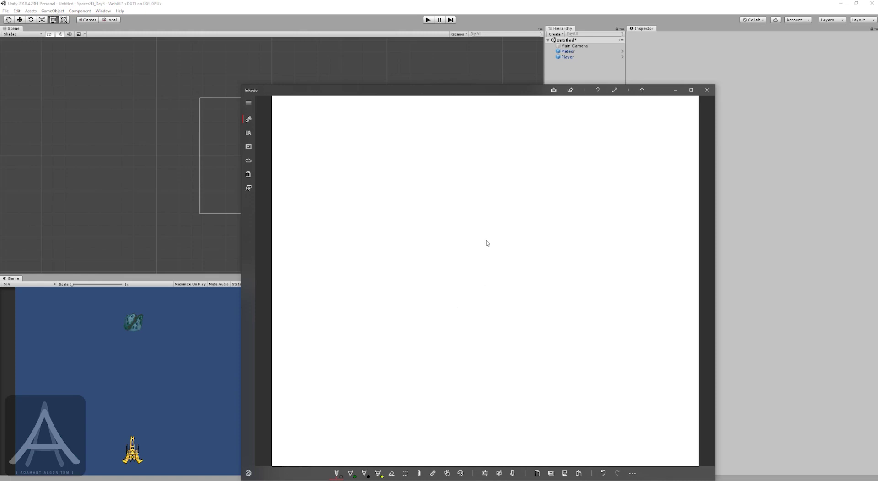
Draw a bracketed 3×3 matrix with top row 3 2 1 and second row 1 2 1
left_click_drag(431, 232, 431, 252)
left_click_drag(468, 230, 479, 239)
left_click_drag(494, 224, 498, 236)
left_click_drag(447, 280, 451, 292)
mouse_move(479, 276)
left_mouse_down()
mouse_move(488, 287)
mouse_move(516, 279)
left_mouse_up()
left_click_drag(466, 313, 469, 329)
mouse_move(485, 317)
left_mouse_down()
mouse_move(502, 326)
mouse_move(529, 321)
left_mouse_up()
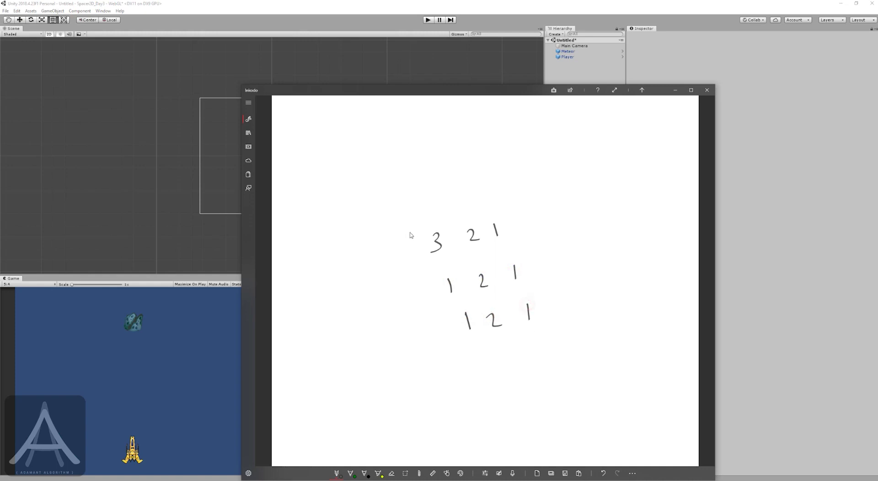
mouse_move(409, 226)
left_mouse_down()
mouse_move(449, 373)
mouse_move(458, 373)
left_mouse_up()
left_click_drag(503, 201, 534, 339)
Label the matrix rows and columns A, B, C
mouse_move(366, 272)
left_mouse_down()
mouse_move(371, 255)
mouse_move(376, 268)
left_mouse_up()
mouse_move(382, 311)
left_mouse_down()
mouse_move(391, 304)
mouse_move(382, 312)
mouse_move(411, 346)
left_mouse_up()
left_click_drag(424, 216, 432, 206)
left_click_drag(447, 192, 450, 203)
left_click_drag(471, 188, 478, 198)
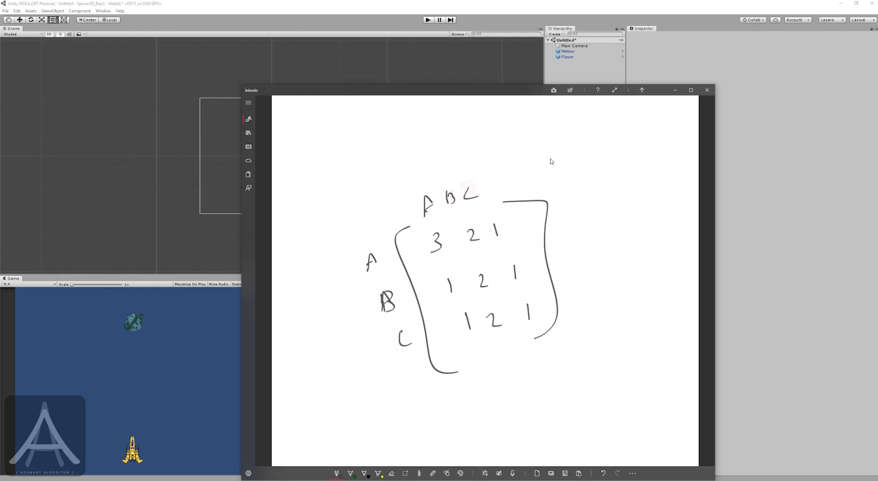
Write '(B,C) = ?' beside the matrix
left_click_drag(578, 160, 578, 175)
mouse_move(580, 160)
left_mouse_down()
mouse_move(581, 174)
mouse_move(599, 172)
left_mouse_up()
left_click_drag(609, 161, 615, 165)
left_click_drag(620, 151, 625, 161)
left_click(627, 167)
left_click(589, 170)
left_click_drag(578, 154, 575, 181)
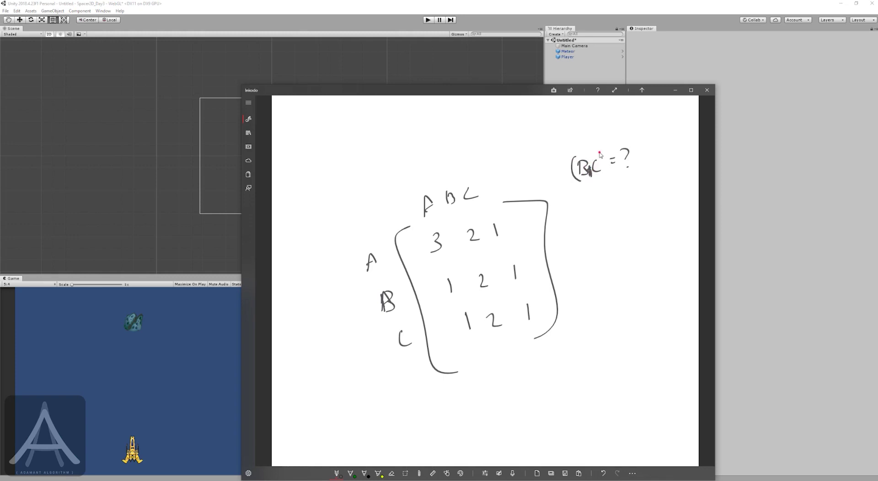
mouse_move(602, 149)
left_mouse_down()
mouse_move(596, 179)
mouse_move(586, 160)
left_mouse_up()
Circle row B and column C, trace them to their entry, and answer 1
mouse_move(396, 291)
left_mouse_down()
mouse_move(403, 306)
mouse_move(398, 296)
mouse_move(512, 280)
mouse_move(513, 256)
left_mouse_up()
mouse_move(478, 266)
left_mouse_down()
mouse_move(445, 272)
mouse_move(451, 277)
left_mouse_up()
mouse_move(474, 187)
left_mouse_down()
mouse_move(464, 196)
mouse_move(482, 182)
mouse_move(515, 271)
left_mouse_up()
left_click_drag(449, 290, 514, 273)
mouse_move(517, 260)
left_mouse_down()
mouse_move(518, 272)
mouse_move(568, 261)
mouse_move(572, 247)
left_mouse_up()
left_click_drag(650, 152, 657, 168)
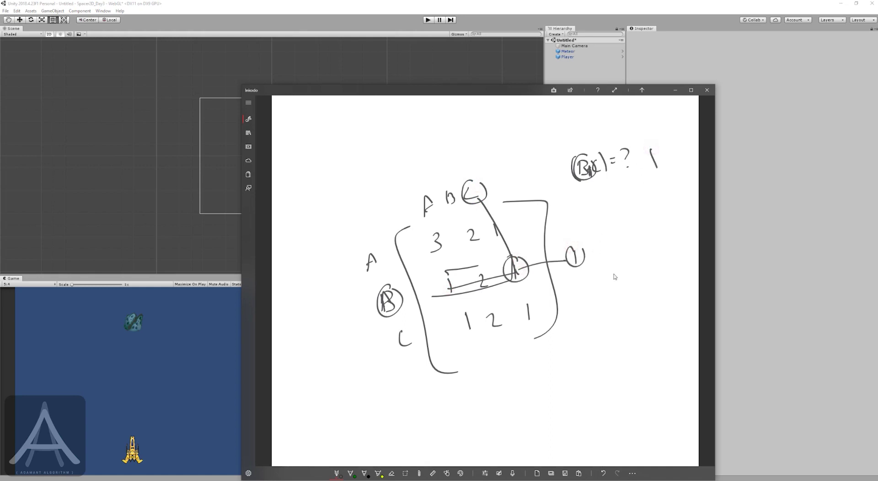
Write 'C,C =', underline the bottom row, circle the C,C entry, then erase all ink
left_click_drag(615, 269, 618, 277)
mouse_move(634, 264)
left_mouse_down()
mouse_move(633, 275)
mouse_move(655, 262)
left_mouse_up()
left_click_drag(646, 266, 655, 266)
mouse_move(460, 341)
left_mouse_down()
mouse_move(536, 328)
mouse_move(530, 304)
left_mouse_up()
mouse_move(479, 191)
left_mouse_down()
mouse_move(547, 316)
mouse_move(586, 280)
left_mouse_up()
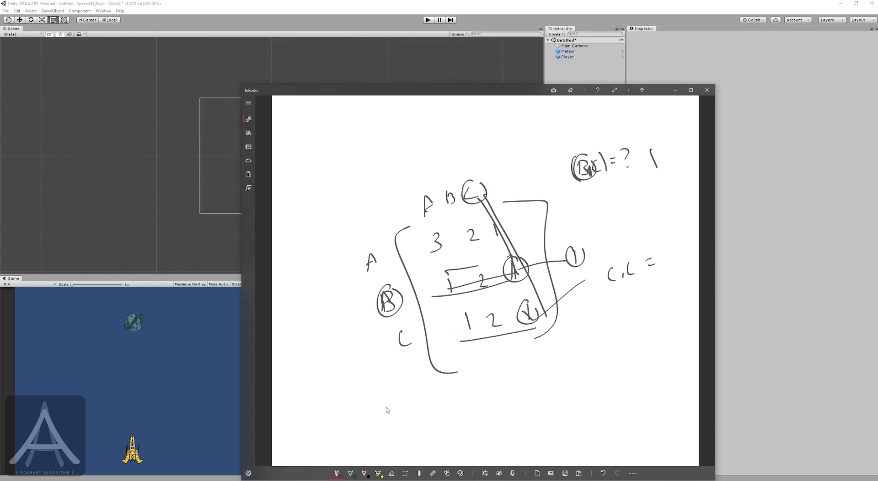
left_click(392, 473)
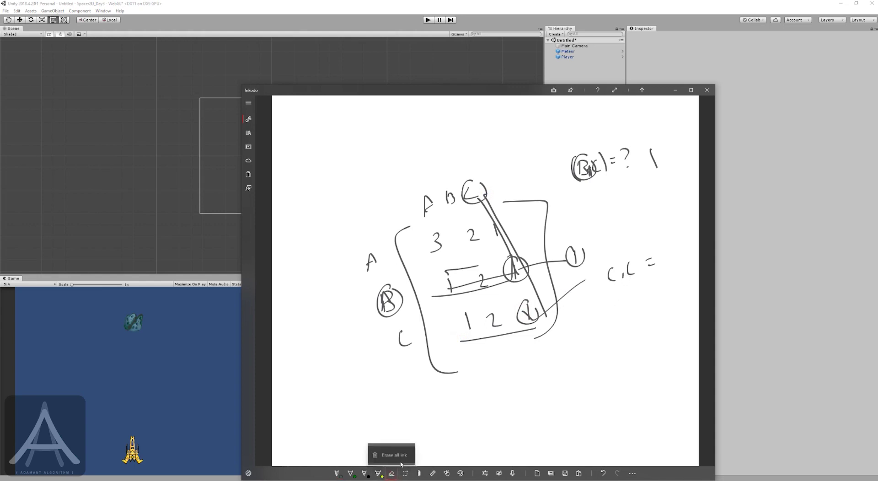
left_click(392, 453)
Draw a new grid labelled A, B, C on rows and columns, ticked in every cell
mouse_move(454, 210)
left_mouse_down()
mouse_move(444, 268)
mouse_move(491, 352)
left_mouse_up()
mouse_move(549, 194)
left_mouse_down()
mouse_move(583, 226)
mouse_move(586, 322)
left_mouse_up()
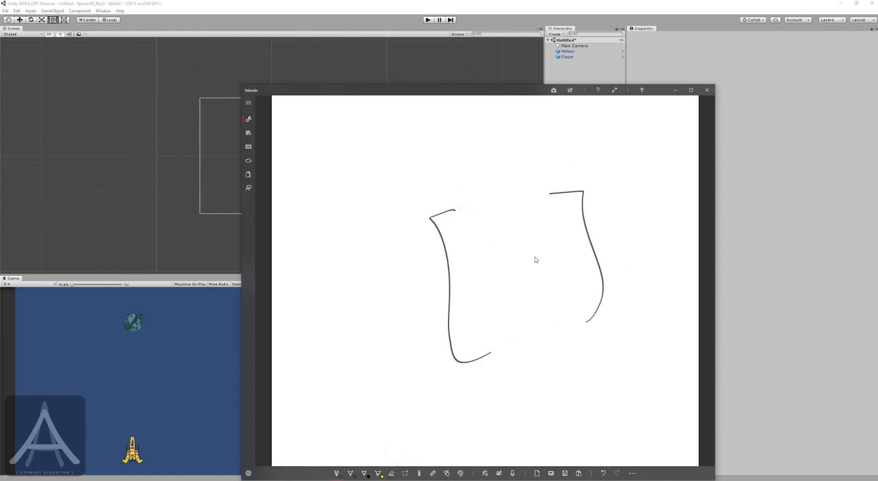
mouse_move(403, 257)
left_mouse_down()
mouse_move(407, 242)
mouse_move(410, 256)
left_mouse_up()
left_click_drag(412, 287, 418, 300)
mouse_move(434, 338)
left_mouse_down()
mouse_move(430, 345)
mouse_move(442, 341)
left_mouse_up()
left_click_drag(455, 197, 466, 188)
mouse_move(507, 176)
left_mouse_down()
mouse_move(508, 166)
mouse_move(510, 178)
left_mouse_up()
left_click_drag(540, 155, 556, 163)
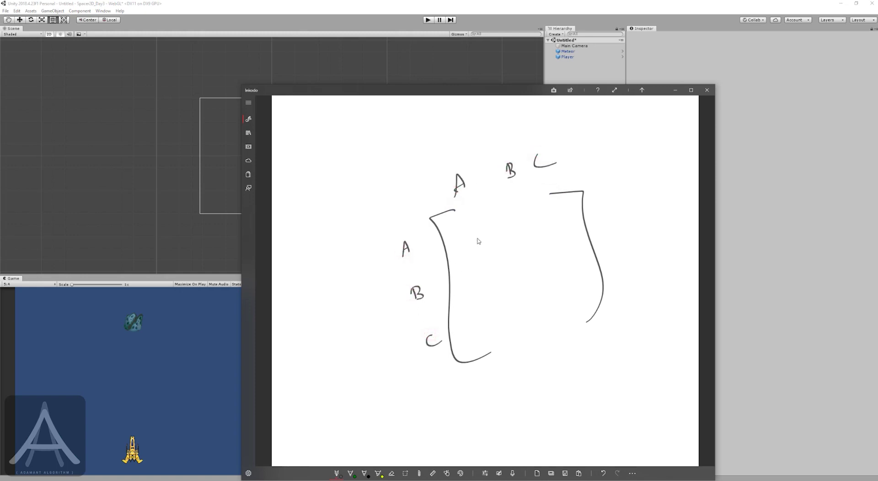
left_click_drag(471, 235, 574, 208)
left_click_drag(478, 276, 586, 244)
mouse_move(486, 329)
left_mouse_down()
mouse_move(516, 307)
mouse_move(596, 287)
left_mouse_up()
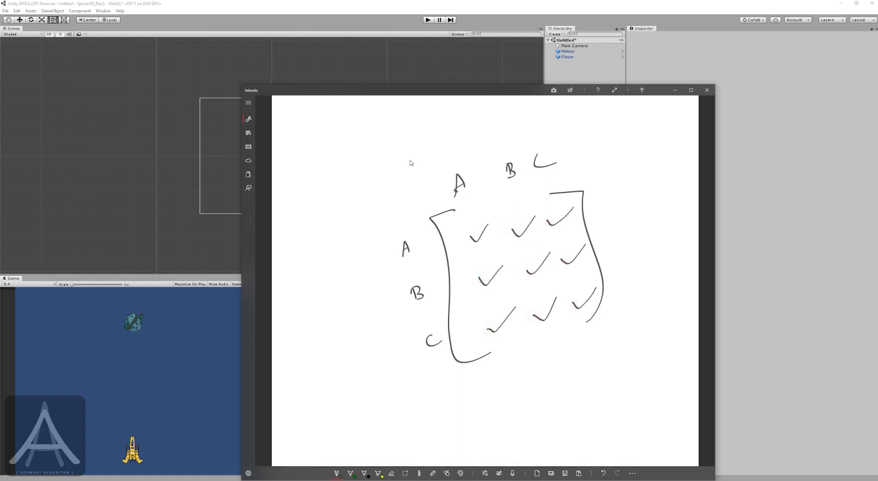
Sketch a boxed blob A and a stick figure B joined by an arrow
mouse_move(302, 163)
left_mouse_down()
mouse_move(296, 180)
mouse_move(315, 170)
left_mouse_up()
mouse_move(310, 234)
left_mouse_down()
mouse_move(307, 274)
mouse_move(322, 251)
left_mouse_up()
left_click_drag(306, 263, 321, 263)
left_click_drag(323, 234, 325, 245)
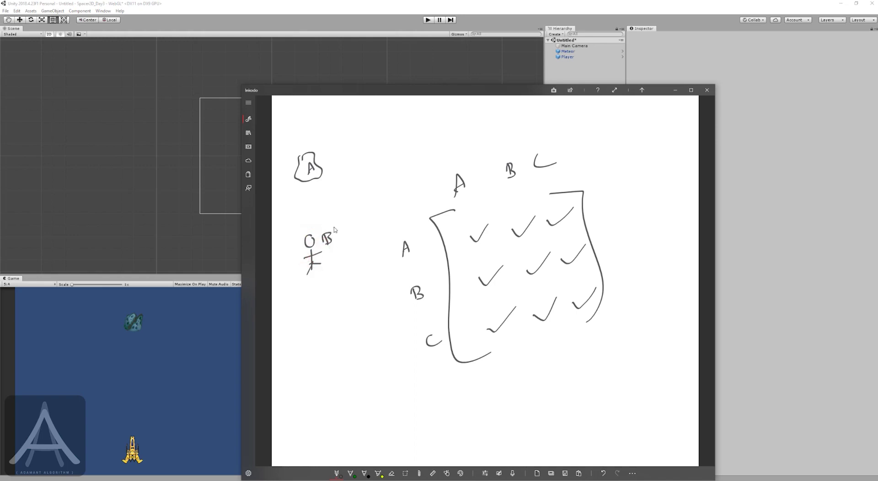
mouse_move(306, 183)
left_mouse_down()
mouse_move(309, 228)
mouse_move(313, 222)
left_mouse_up()
mouse_move(297, 176)
left_mouse_down()
mouse_move(323, 185)
mouse_move(291, 161)
mouse_move(295, 187)
left_mouse_up()
mouse_move(315, 223)
left_mouse_down()
mouse_move(300, 235)
mouse_move(330, 264)
mouse_move(321, 236)
left_mouse_up()
left_click_drag(307, 191, 312, 229)
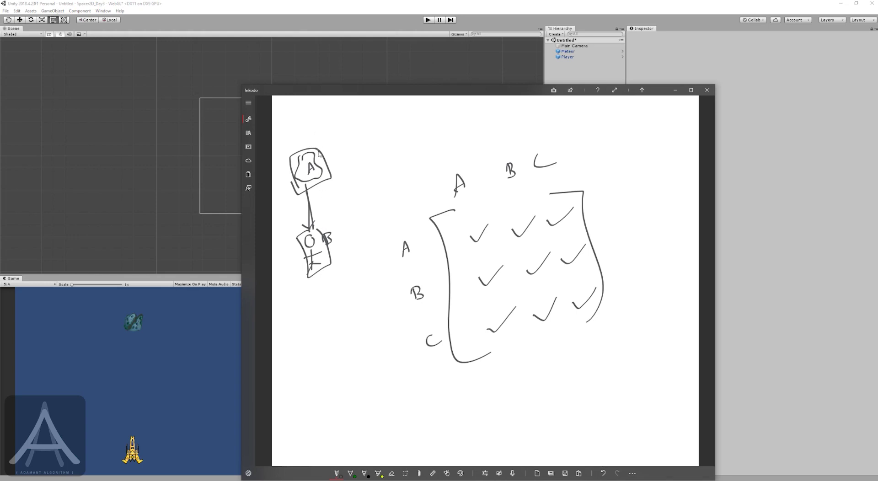
Draw an arrow from A to a note reading 'if (oth.s.) { }'
left_click_drag(320, 161, 366, 146)
mouse_move(378, 133)
left_mouse_down()
mouse_move(375, 151)
mouse_move(396, 131)
mouse_move(417, 140)
left_mouse_up()
left_click(414, 134)
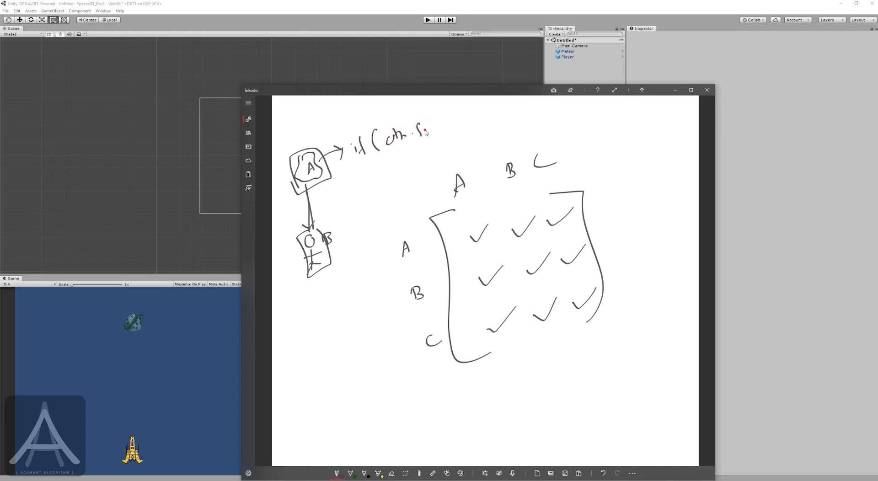
left_click(425, 132)
left_click(373, 163)
mouse_move(375, 160)
left_mouse_down()
mouse_move(373, 185)
mouse_move(405, 199)
mouse_move(393, 172)
left_mouse_up()
mouse_move(392, 161)
left_mouse_down()
mouse_move(403, 170)
mouse_move(414, 163)
left_mouse_up()
Caption the grid 'Layer Collision Matrix', underline it, and cross out the A-to-B arrow
mouse_move(463, 393)
left_mouse_down()
mouse_move(492, 424)
mouse_move(507, 404)
mouse_move(545, 401)
left_mouse_up()
mouse_move(547, 379)
left_mouse_down()
mouse_move(554, 400)
mouse_move(574, 394)
mouse_move(611, 363)
mouse_move(637, 365)
mouse_move(642, 339)
mouse_move(651, 342)
left_mouse_up()
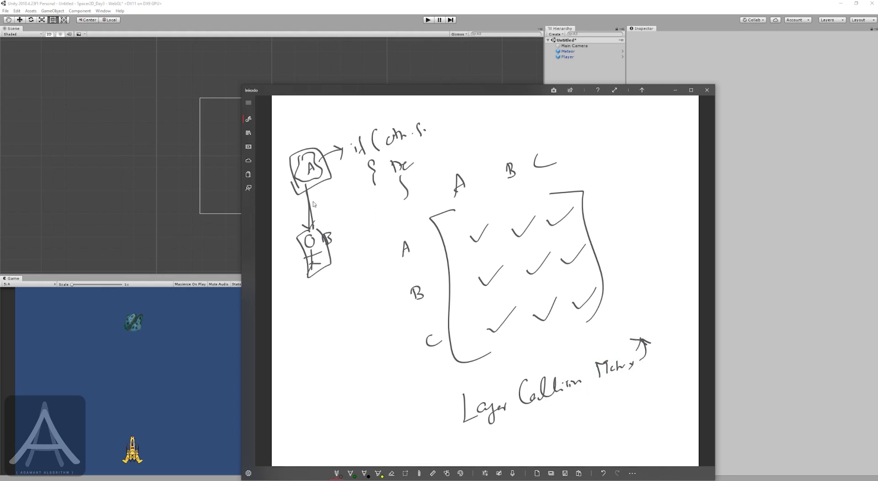
left_click_drag(320, 199, 303, 216)
left_click_drag(301, 210, 323, 213)
left_click_drag(491, 434, 636, 392)
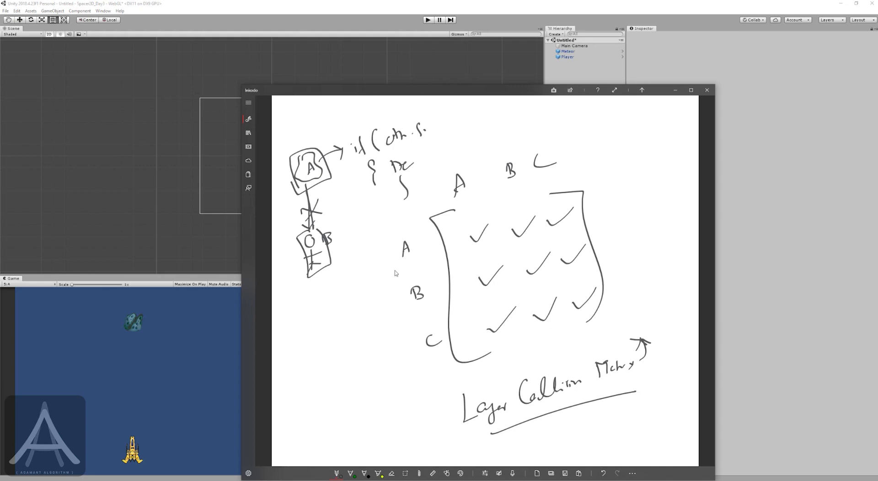
Circle row A, box the row A / column B tick, and cross it out heavily
mouse_move(405, 233)
left_mouse_down()
mouse_move(398, 259)
mouse_move(411, 238)
left_mouse_up()
mouse_move(503, 218)
left_mouse_down()
mouse_move(510, 251)
mouse_move(540, 214)
left_mouse_up()
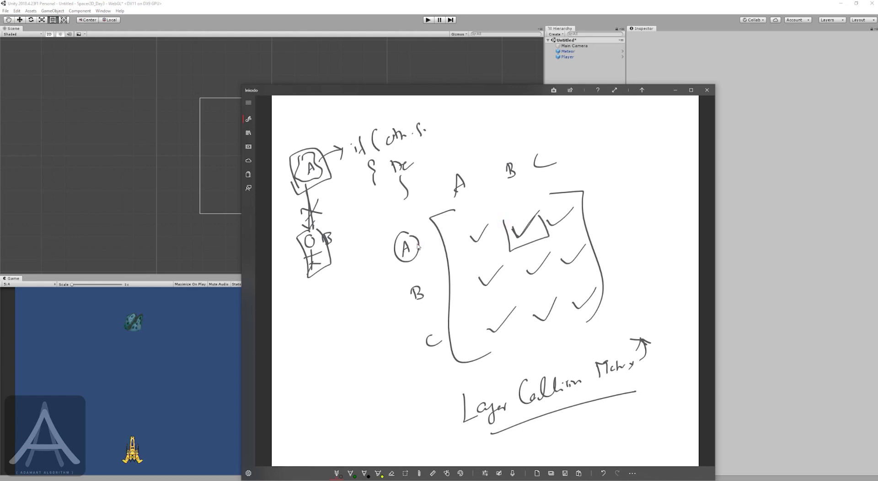
mouse_move(417, 240)
left_mouse_down()
mouse_move(487, 182)
mouse_move(520, 169)
left_mouse_up()
left_click_drag(513, 219, 544, 239)
left_click_drag(533, 208, 520, 247)
left_click_drag(508, 213, 543, 238)
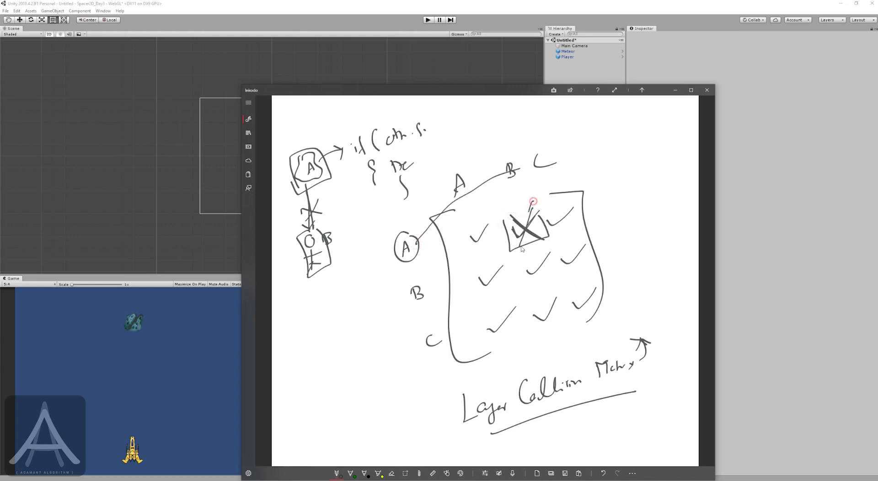
left_click_drag(534, 198, 522, 252)
left_click_drag(510, 205, 544, 241)
mouse_move(418, 241)
left_mouse_down()
mouse_move(408, 237)
mouse_move(403, 266)
mouse_move(418, 247)
left_mouse_up()
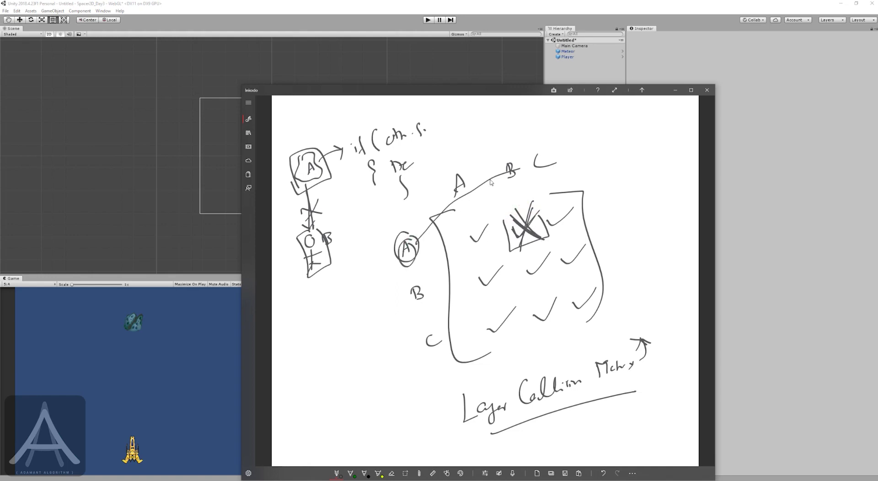
mouse_move(498, 161)
left_mouse_down()
mouse_move(504, 187)
mouse_move(503, 164)
left_mouse_up()
Hide the whiteboard and do a short Play-mode test, steering the ship and firing
left_click(675, 90)
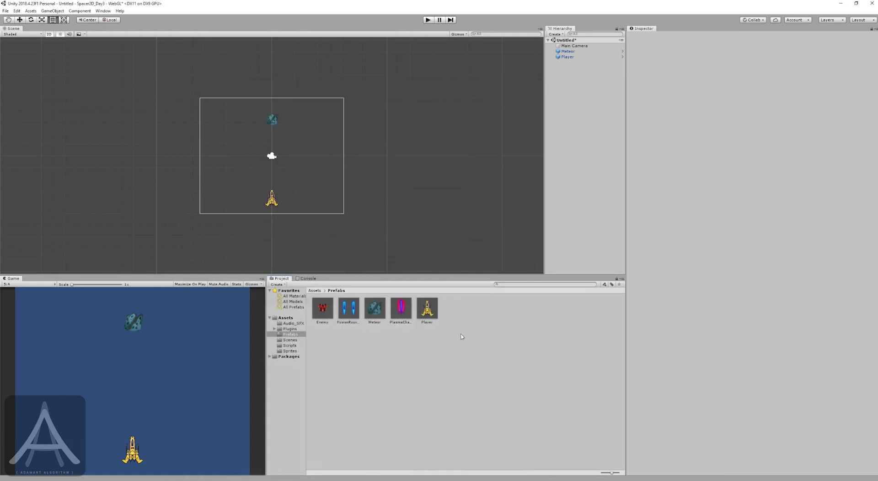
left_click(428, 20)
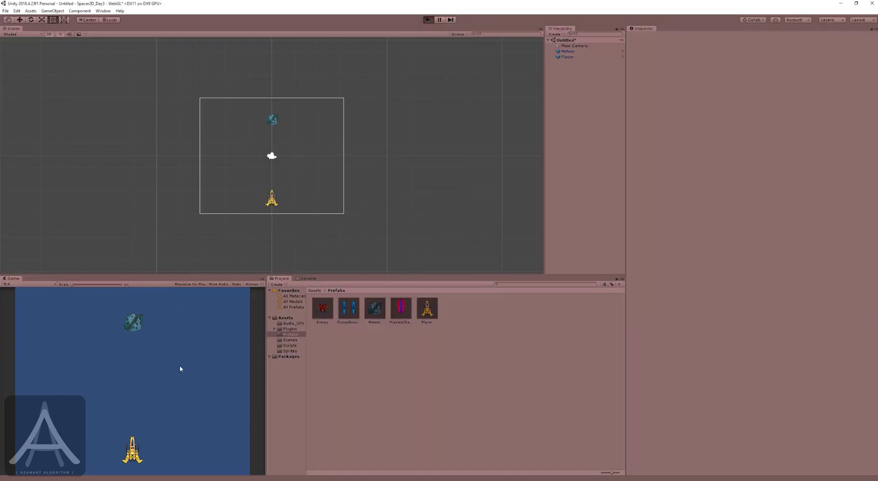
key("Left")
left_click(179, 391)
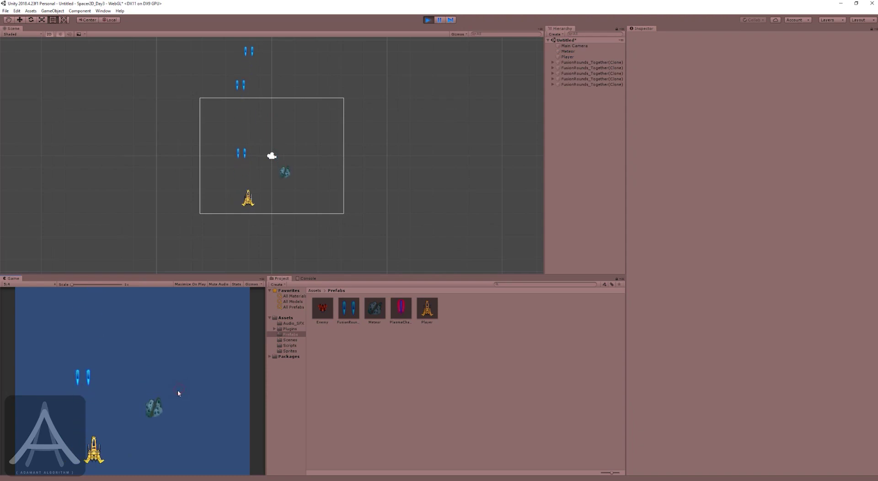
key("Right")
left_click(428, 20)
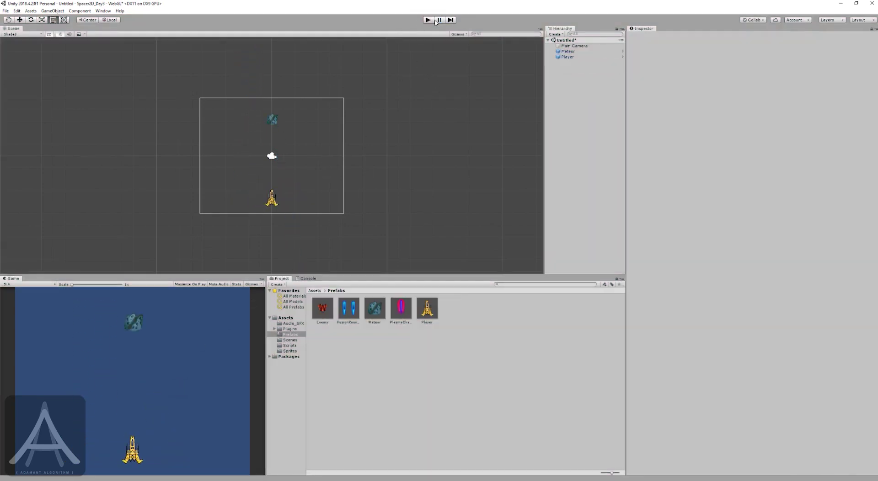
Replay the game, firing rounds and steering right, until Try Again appears, then stop
left_click(430, 20)
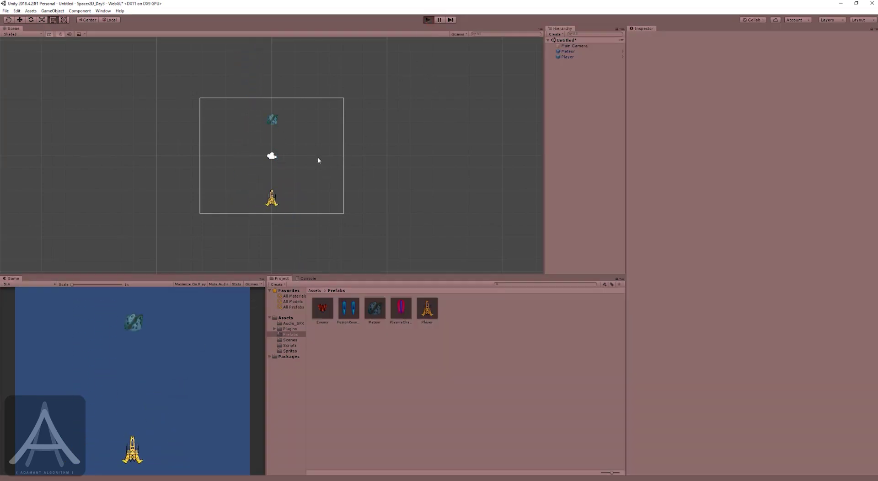
left_click(200, 398)
left_click(203, 398)
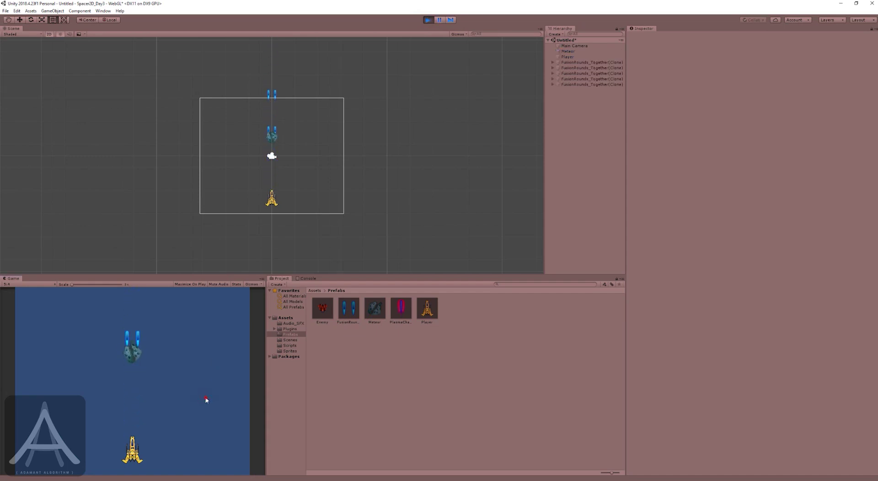
key("Right")
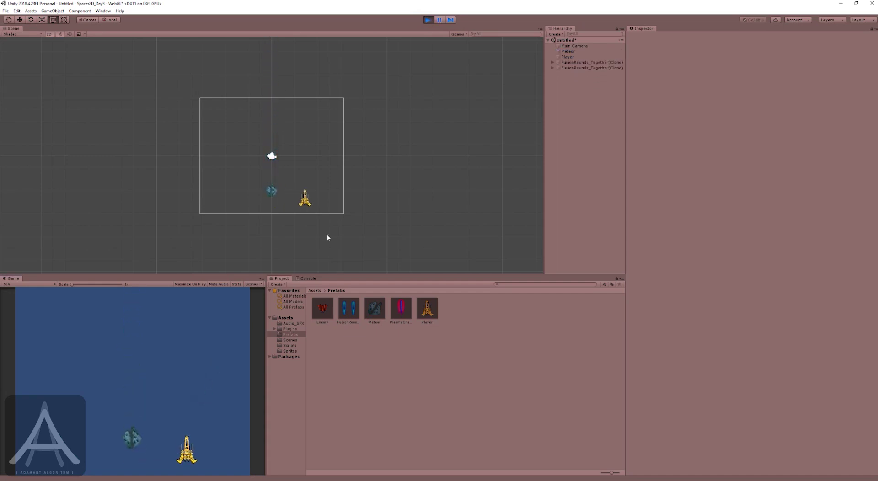
left_click(428, 20)
left_click(428, 20)
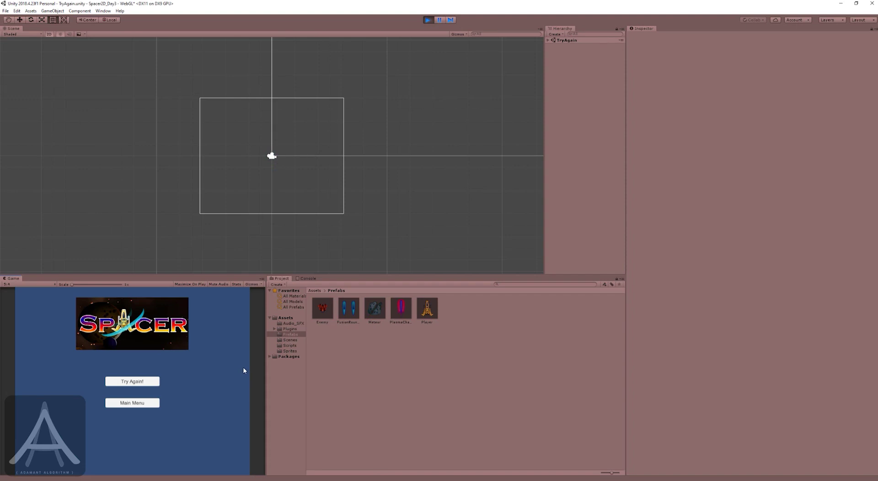
left_click(430, 21)
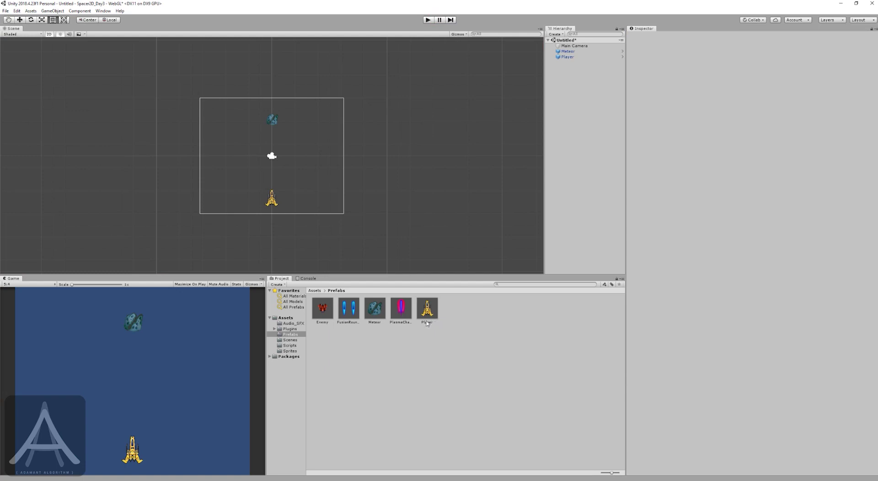
left_click(340, 320)
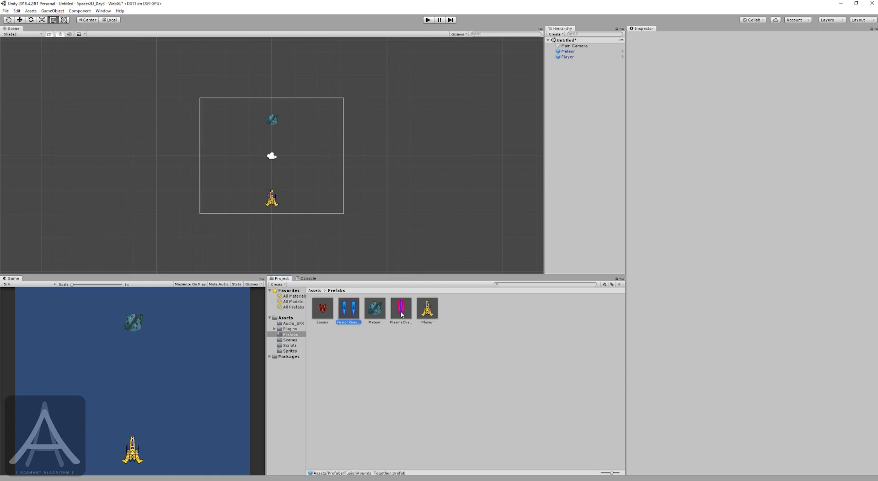
left_click(409, 313)
left_click(428, 20)
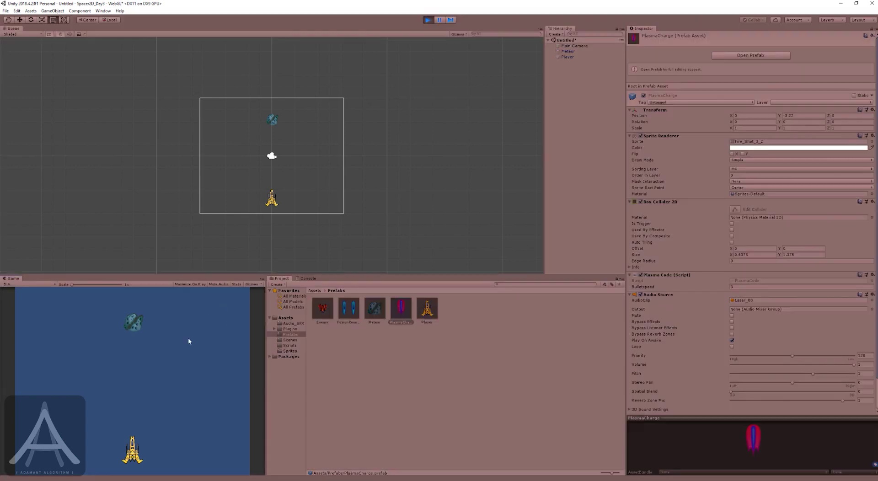
left_click(180, 358)
left_click(179, 359)
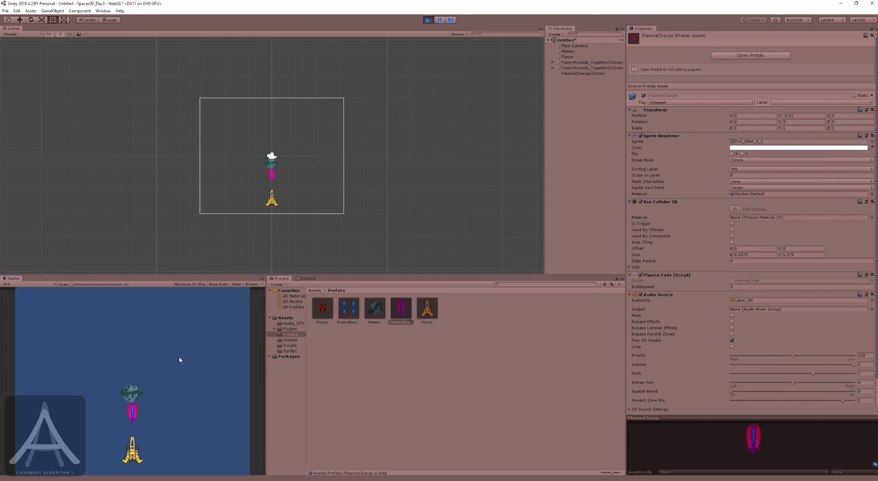
left_click(427, 19)
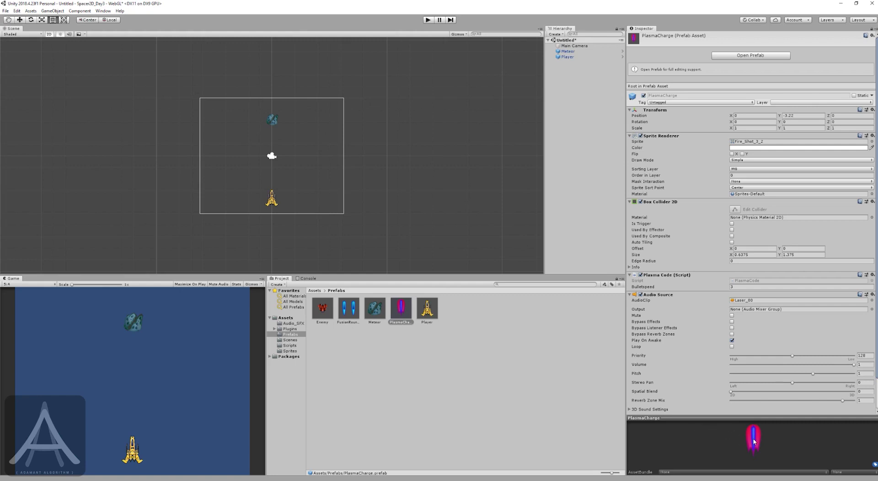
left_click(398, 367)
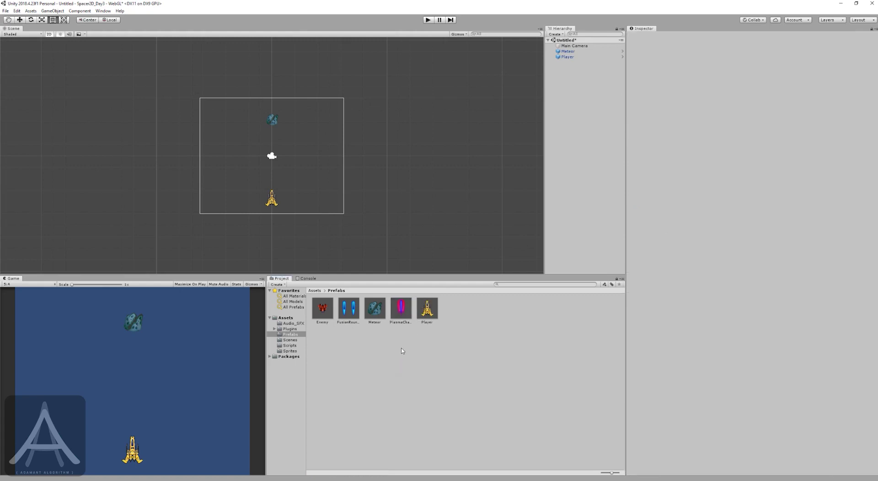
Show the Layers menu listing Default through UI and sorting layers BG, MG, FG
left_click(588, 117)
left_click(830, 20)
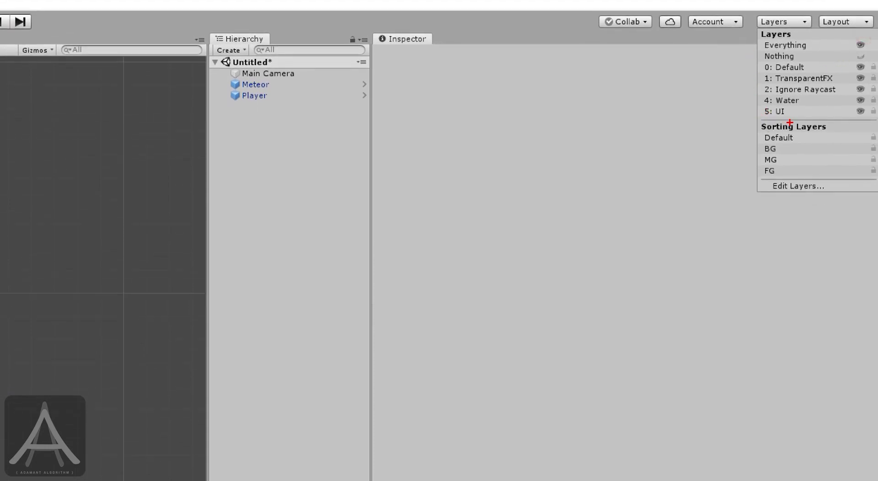
mouse_move(794, 121)
left_mouse_down()
mouse_move(773, 147)
mouse_move(844, 119)
left_mouse_up()
mouse_move(790, 29)
left_mouse_down()
mouse_move(755, 26)
mouse_move(753, 43)
mouse_move(774, 51)
mouse_move(808, 36)
mouse_move(776, 28)
left_mouse_up()
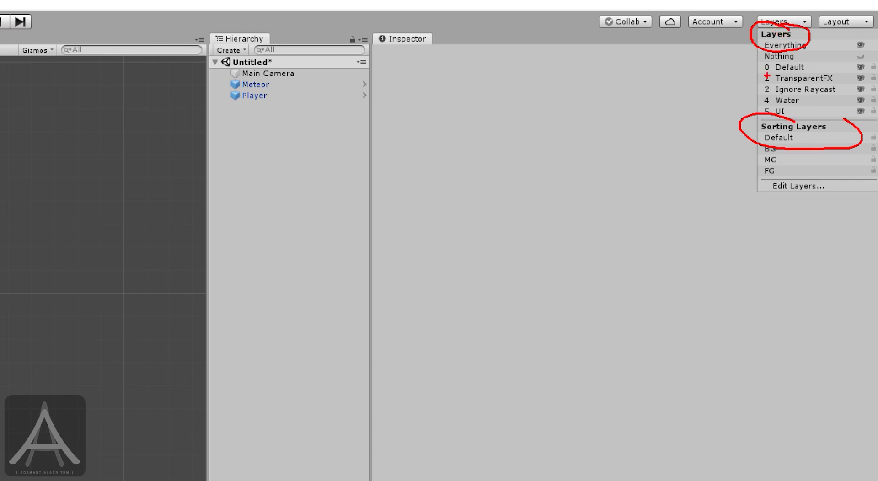
left_click_drag(765, 65, 792, 63)
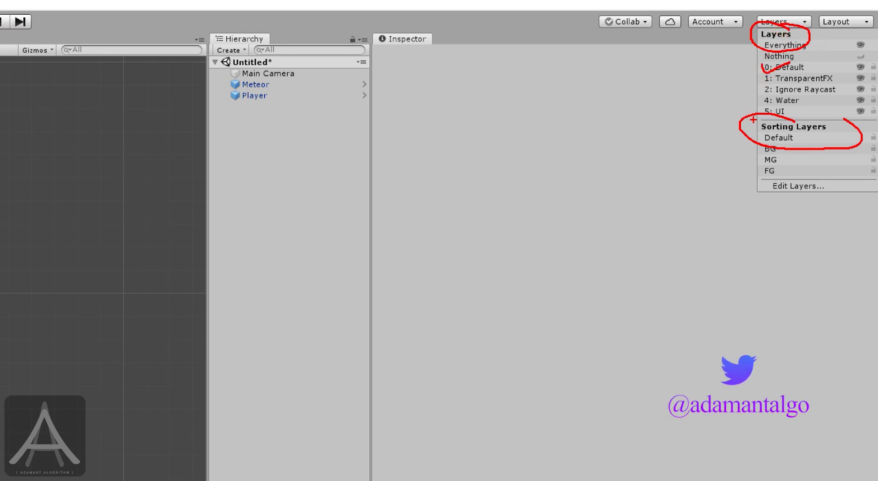
left_click_drag(772, 118, 779, 106)
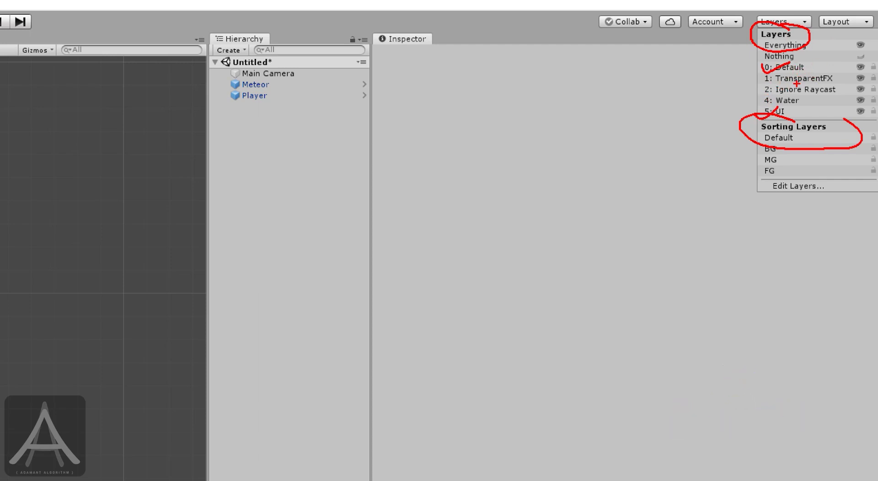
mouse_move(776, 174)
left_mouse_down()
mouse_move(782, 210)
mouse_move(811, 176)
left_mouse_up()
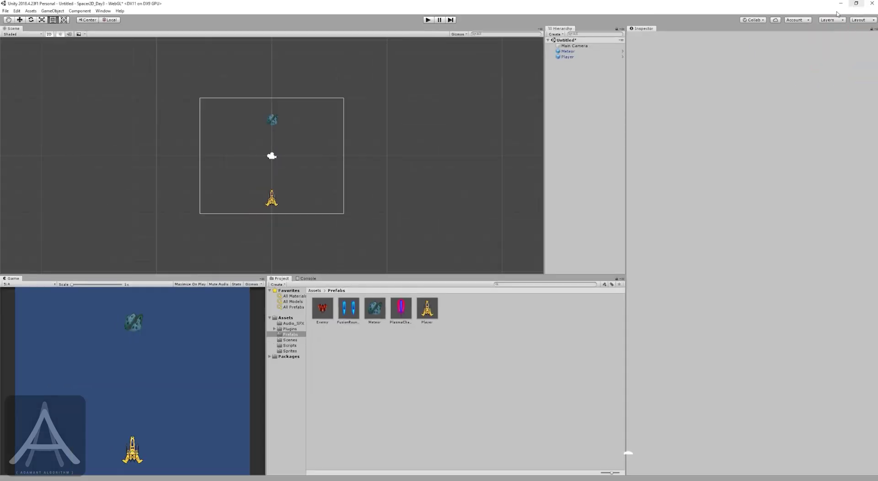
left_click(831, 20)
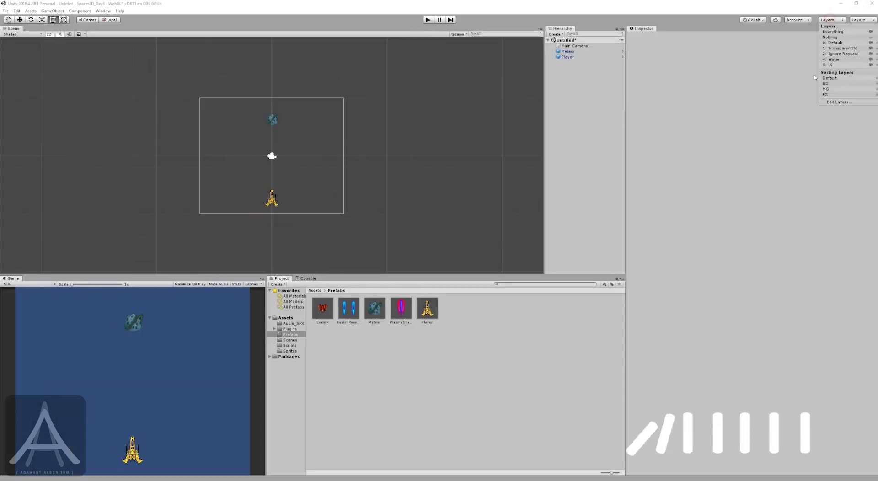
In Tags & Layers, name User Layers 8–11 Meteor, Player, PrimaryFire and SecFire
left_click(829, 104)
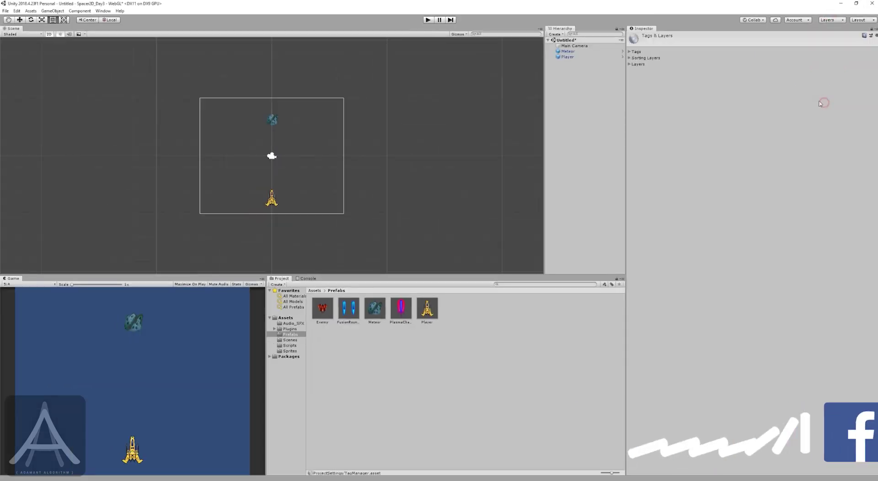
left_click(630, 65)
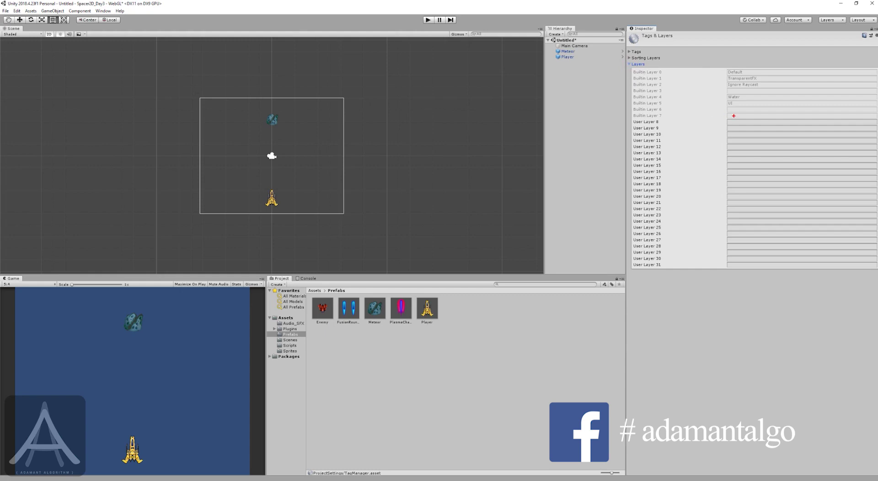
mouse_move(729, 116)
left_mouse_down()
mouse_move(745, 115)
mouse_move(718, 132)
mouse_move(722, 150)
left_mouse_up()
key("Escape")
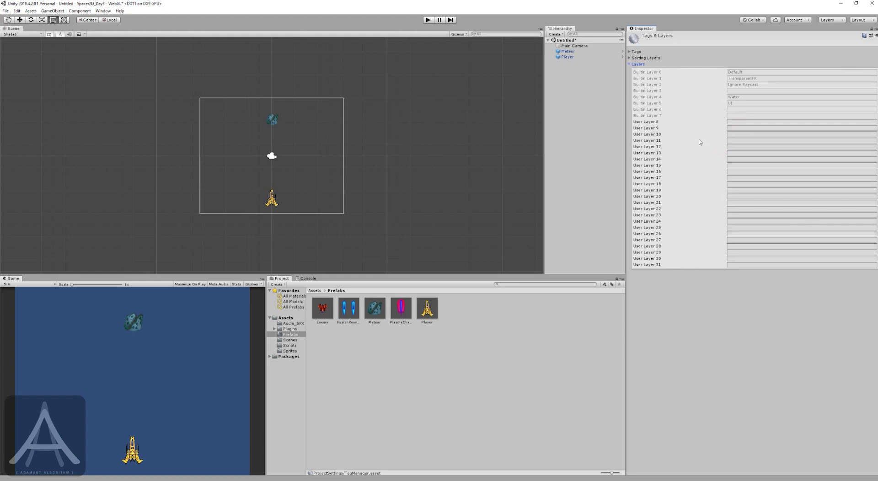
left_click(733, 123)
key("Tab")
type("Player")
key("Tab")
type("re")
key("Tab")
left_click(600, 163)
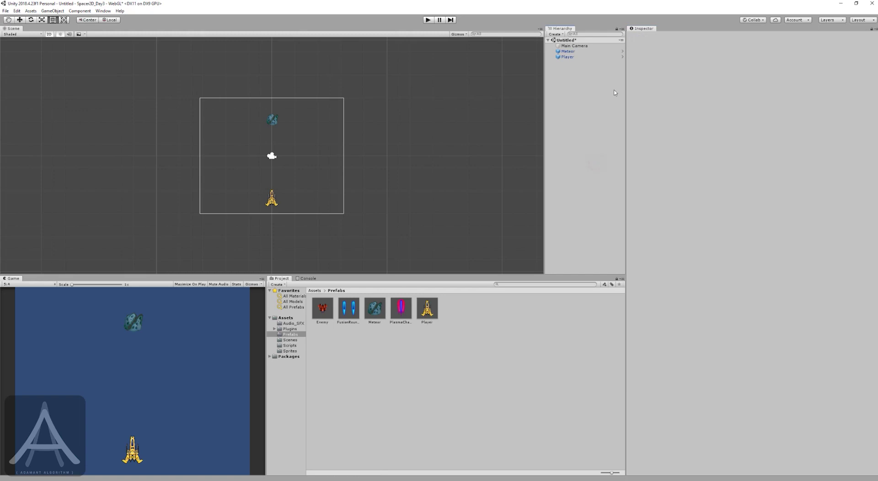
Open the Player prefab and review the choices in its Layer dropdown
left_click(427, 309)
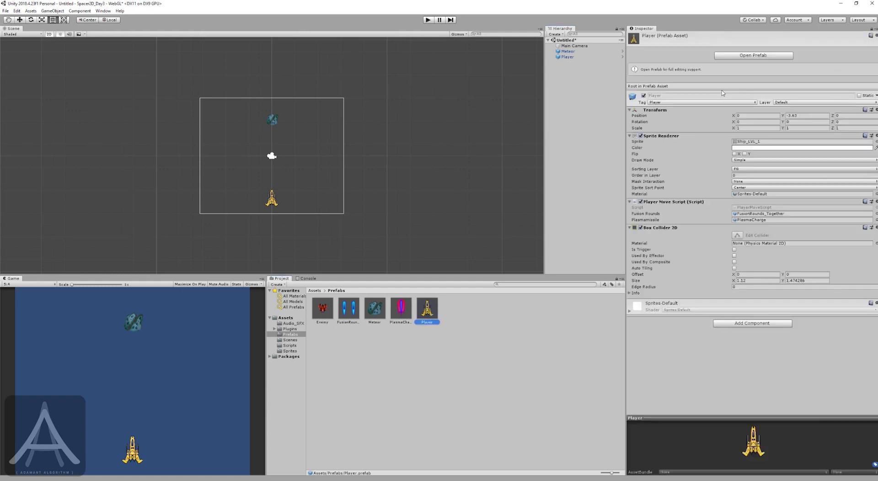
left_click(755, 55)
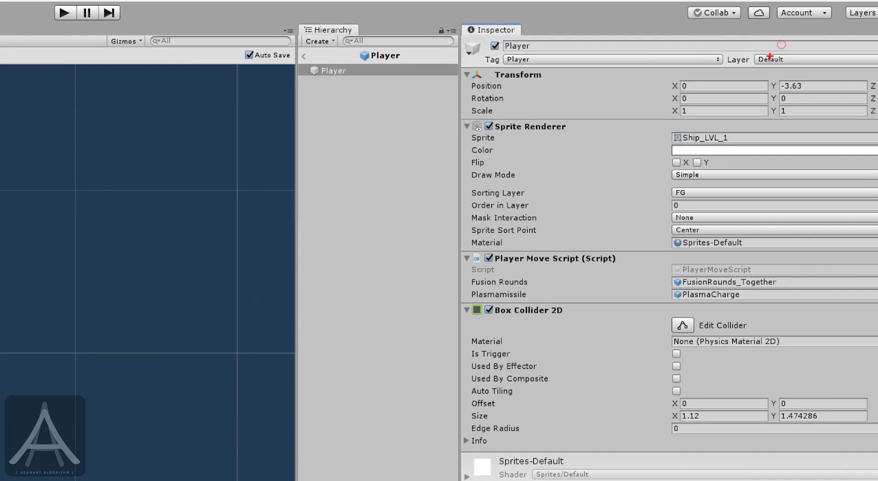
mouse_move(788, 36)
left_mouse_down()
mouse_move(769, 39)
mouse_move(786, 43)
left_mouse_up()
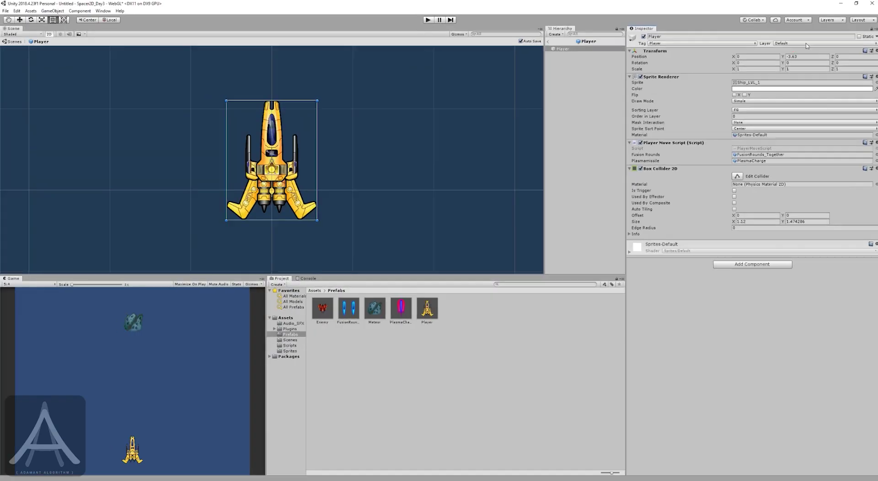
left_click(791, 44)
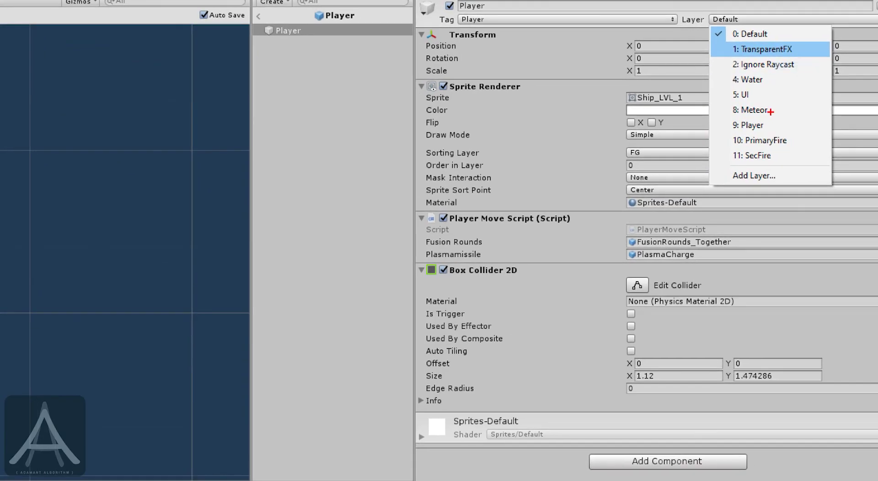
left_click_drag(783, 113, 805, 99)
left_click_drag(761, 130, 794, 120)
left_click_drag(791, 153, 822, 140)
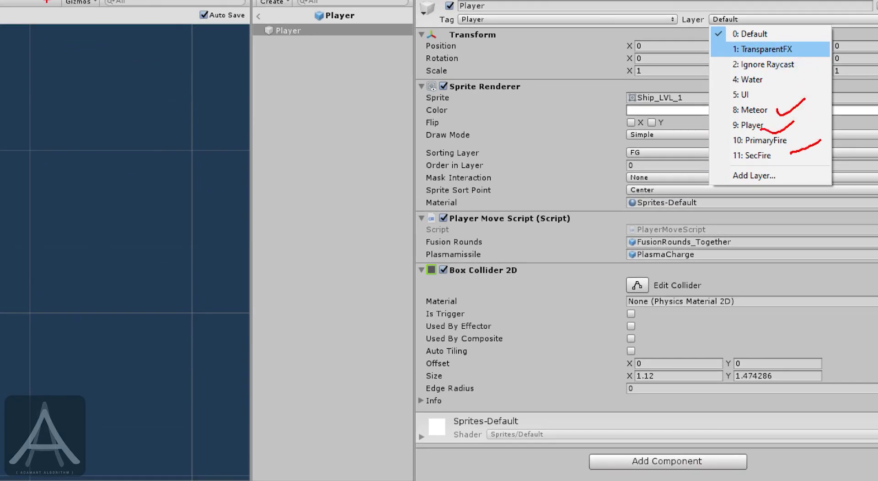
Set the Player prefab's layer to 9: Player and return to the main scene
mouse_move(282, 22)
left_mouse_down()
mouse_move(238, 50)
mouse_move(304, 12)
left_mouse_up()
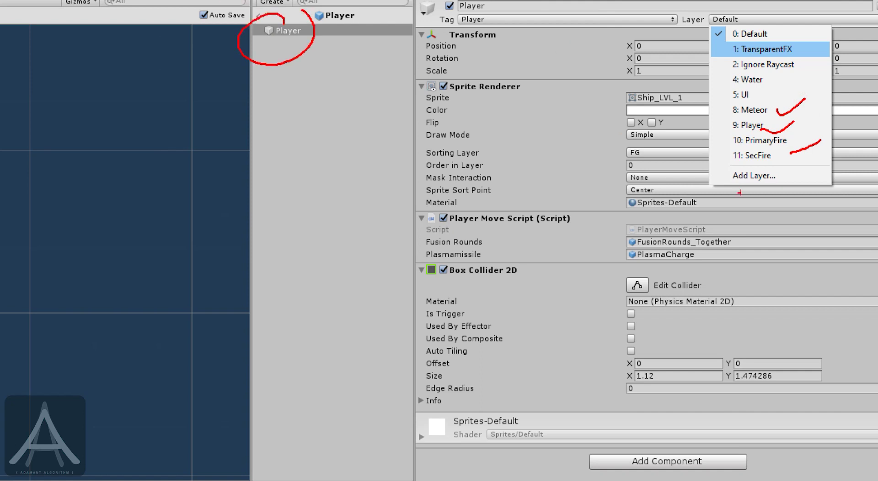
mouse_move(763, 119)
left_mouse_down()
mouse_move(750, 139)
mouse_move(774, 132)
left_mouse_up()
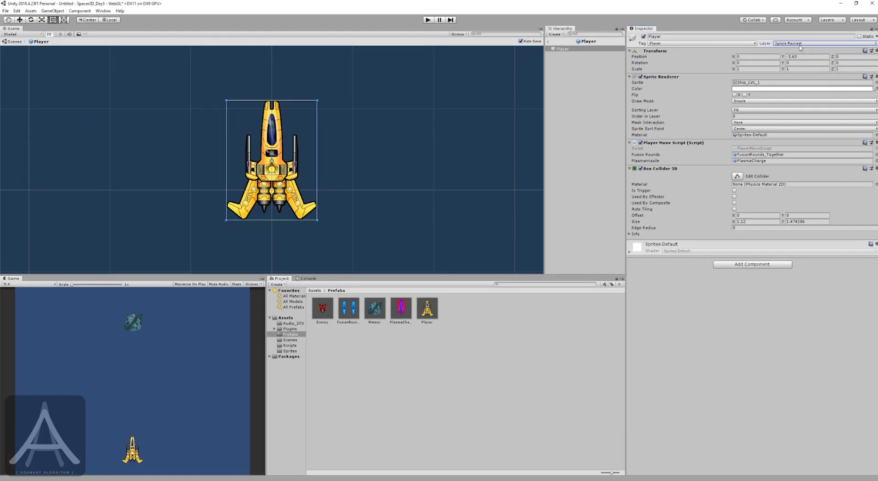
left_click(801, 44)
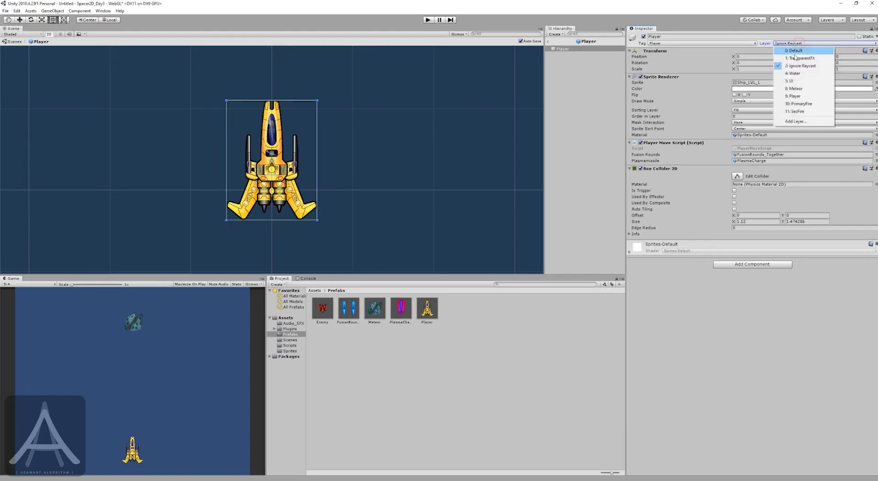
left_click(791, 96)
left_click(548, 41)
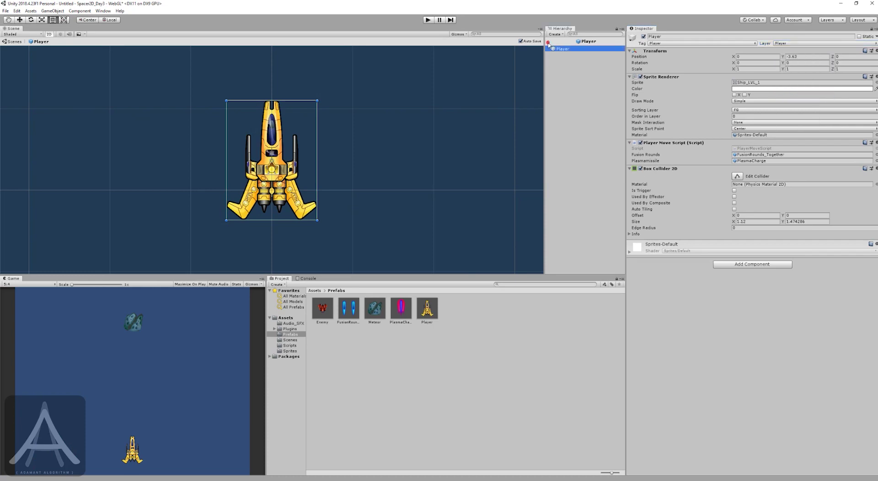
left_click(400, 309)
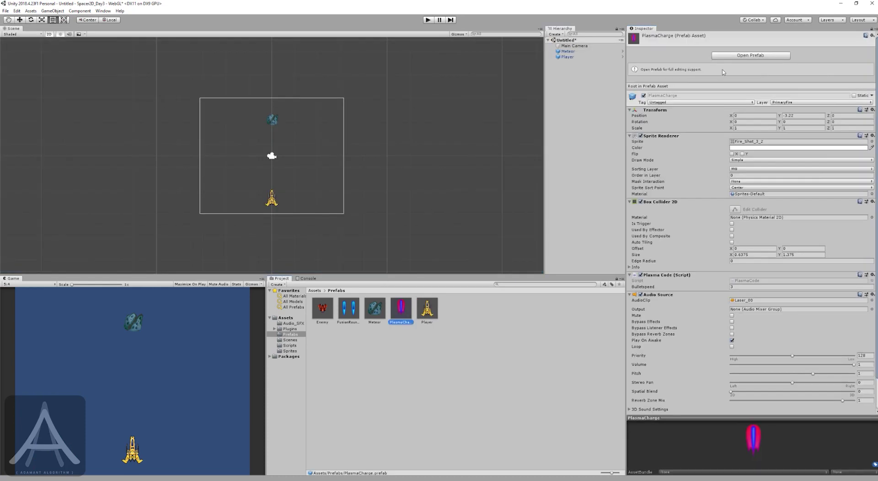
Put the PlasmaCharge prefab on the SecFire layer
left_click(746, 54)
left_click(799, 44)
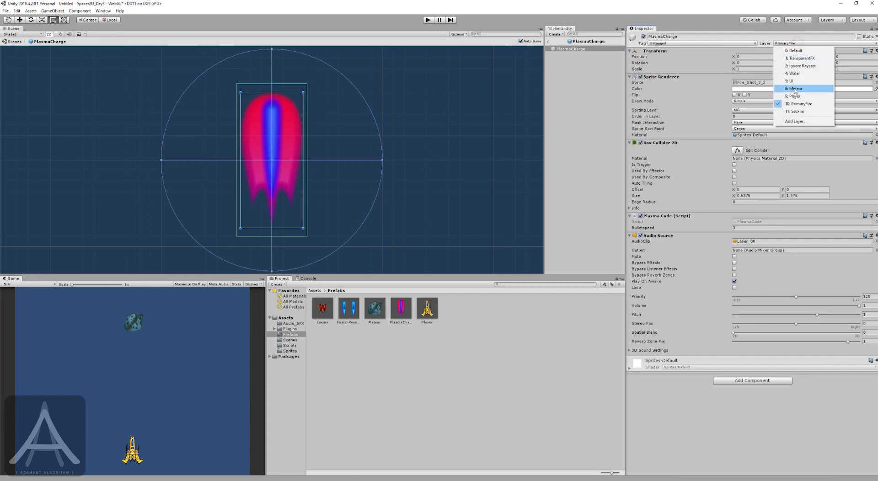
left_click(795, 111)
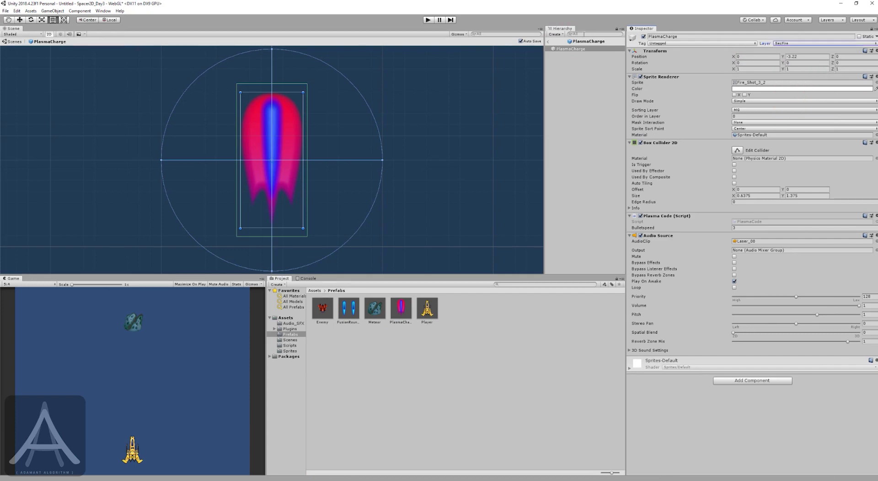
left_click(549, 44)
Keep the Meteor prefab on the Meteor layer
left_click(376, 313)
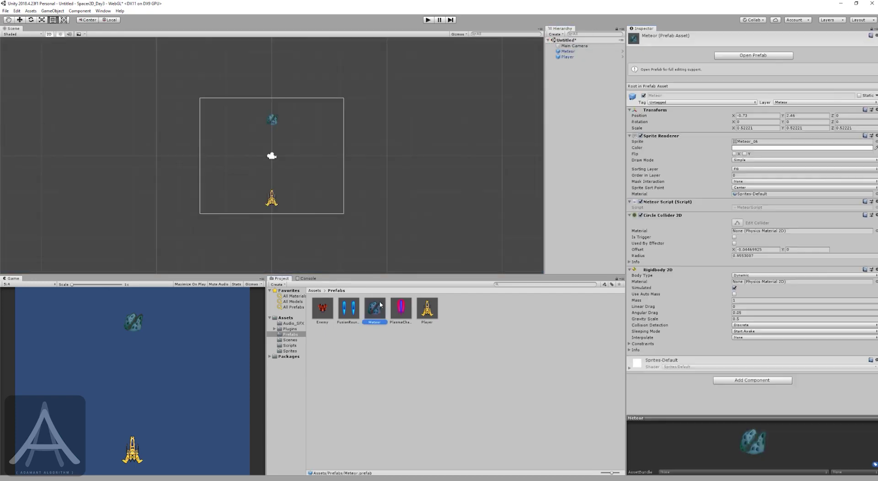
left_click(741, 55)
left_click(799, 43)
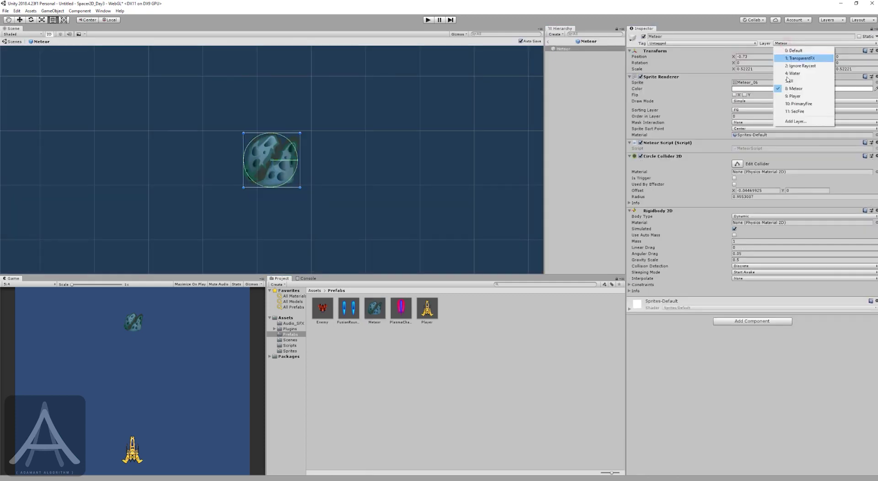
left_click(792, 89)
left_click(549, 42)
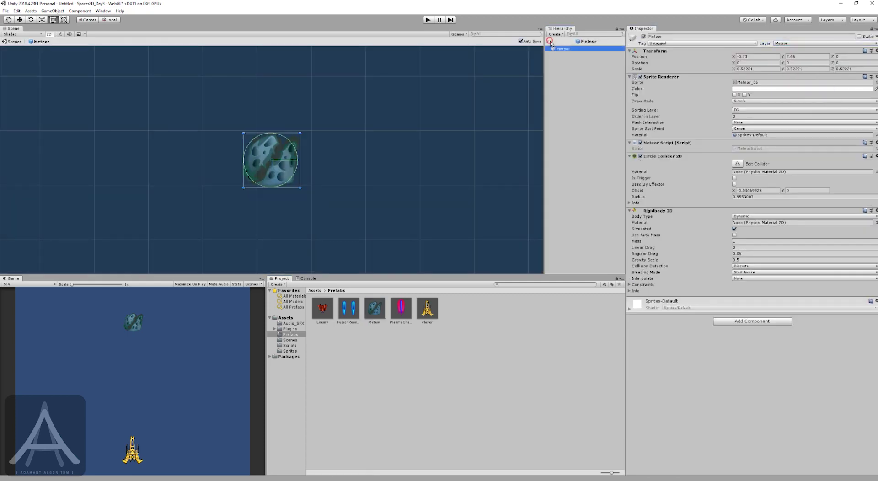
Put FusionRounds_Together and its children on the PrimaryFire layer
left_click(355, 313)
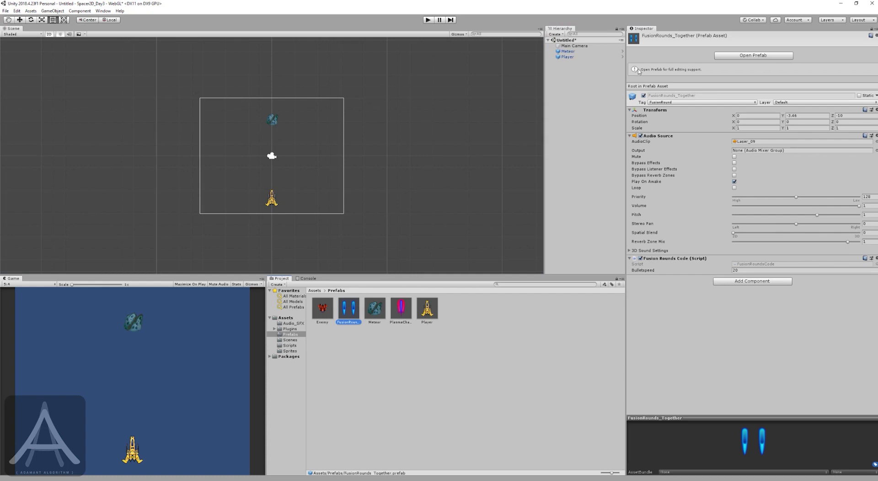
left_click(742, 56)
left_click(791, 43)
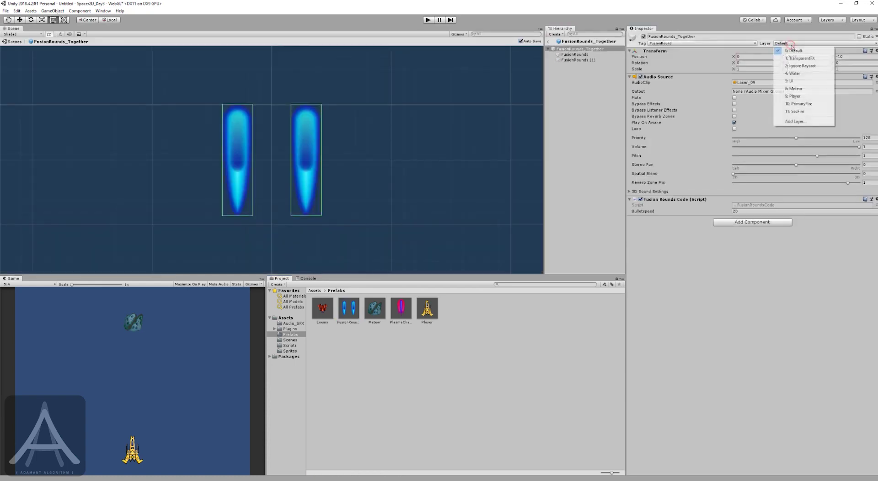
left_click(798, 104)
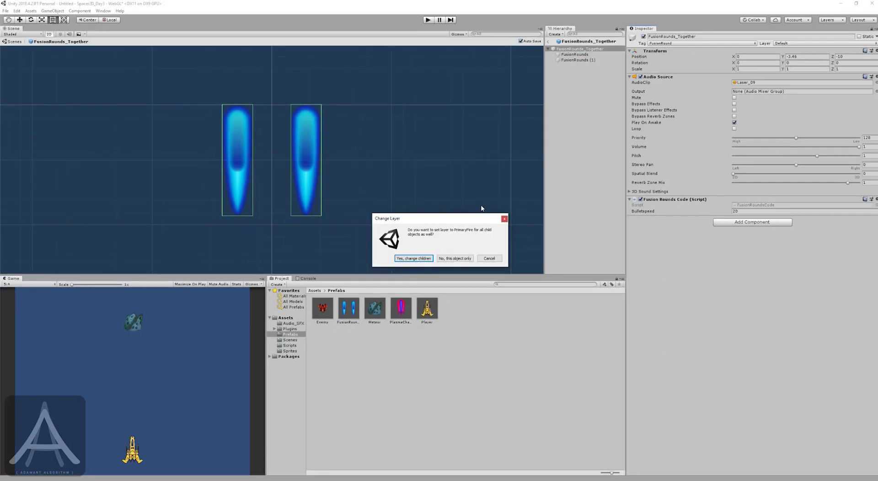
left_click(423, 258)
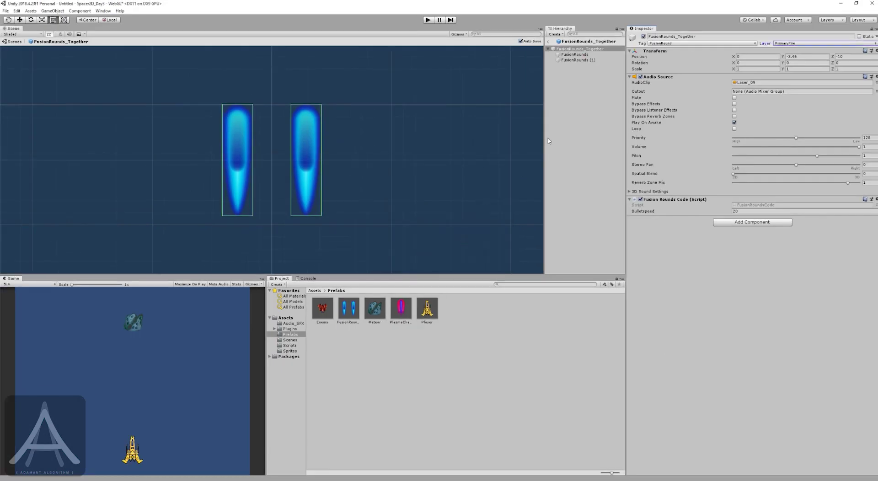
left_click(548, 42)
Open the Enemy prefab, confirm its Layer is SecFire, and return to the scene
left_click(334, 309)
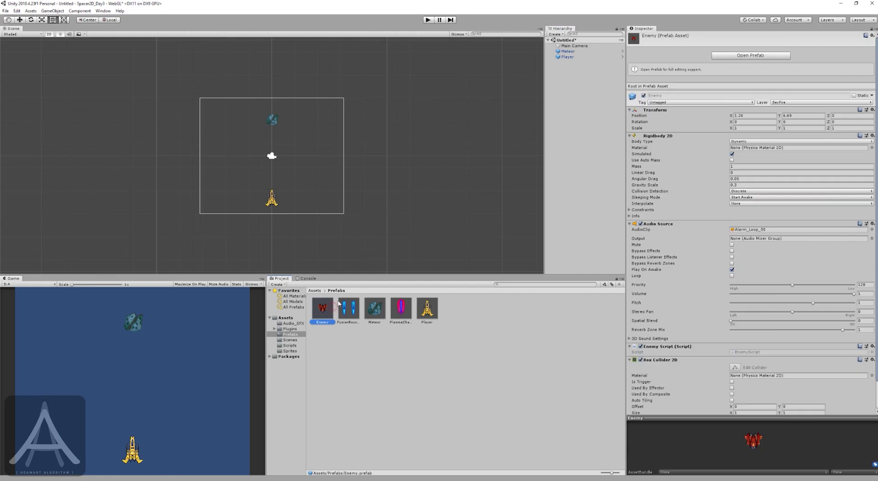
left_click(721, 58)
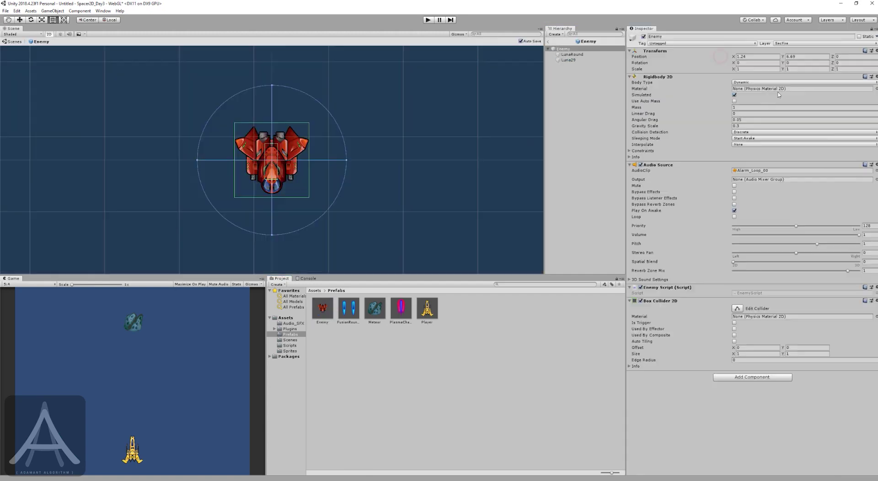
left_click(787, 51)
left_click(789, 44)
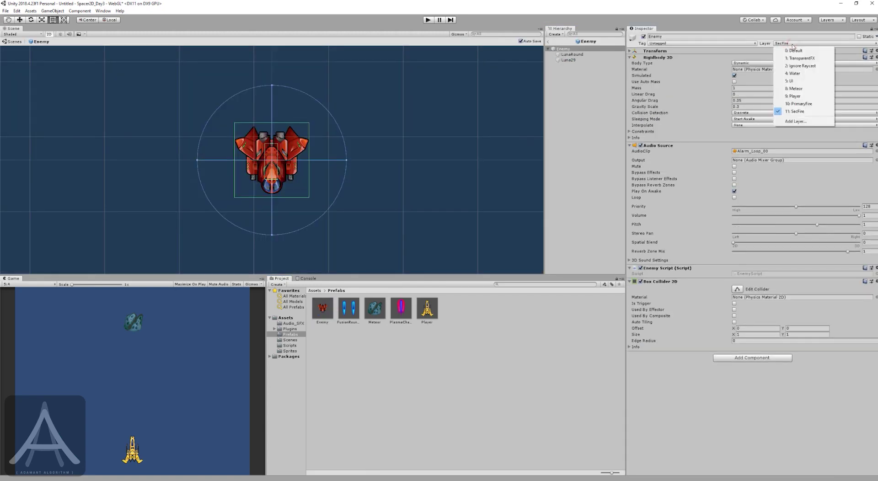
left_click(601, 85)
left_click(548, 41)
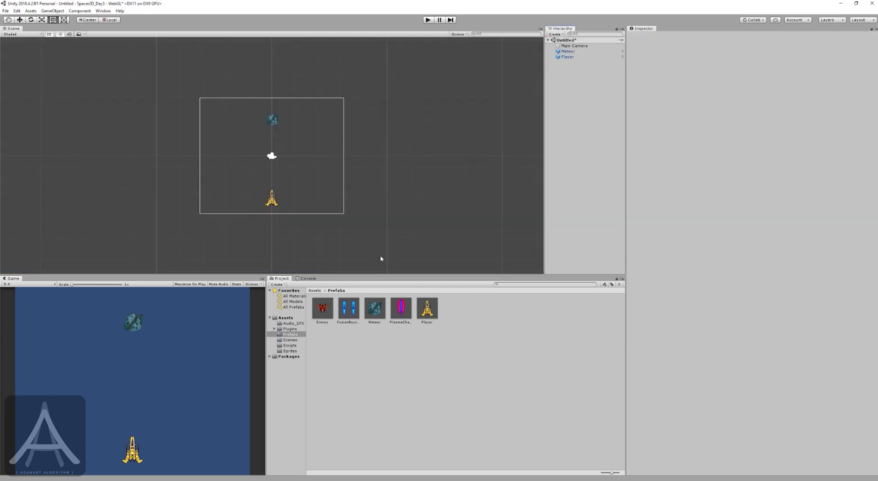
Clear the prefab selection and enter Play mode to test collisions
left_click(349, 309)
left_click(401, 308)
left_click(427, 361)
left_click(427, 19)
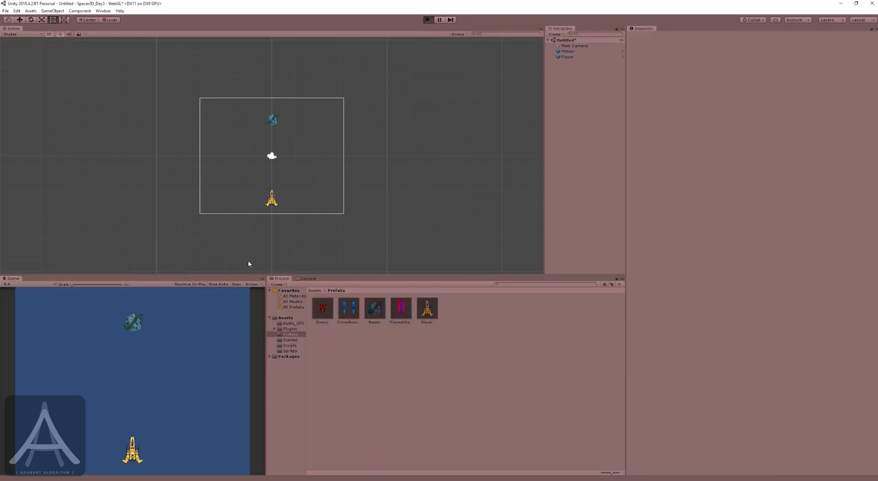
Fire FusionRounds shots from the ship, stop Play mode, then bring up the Edit menu
left_click_drag(173, 363, 195, 347)
left_click(428, 19)
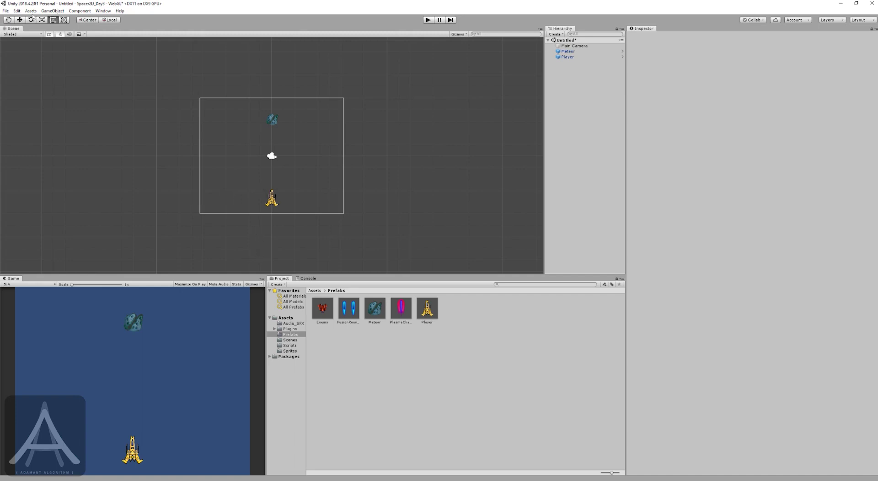
left_click(16, 11)
left_click(16, 10)
left_click(16, 10)
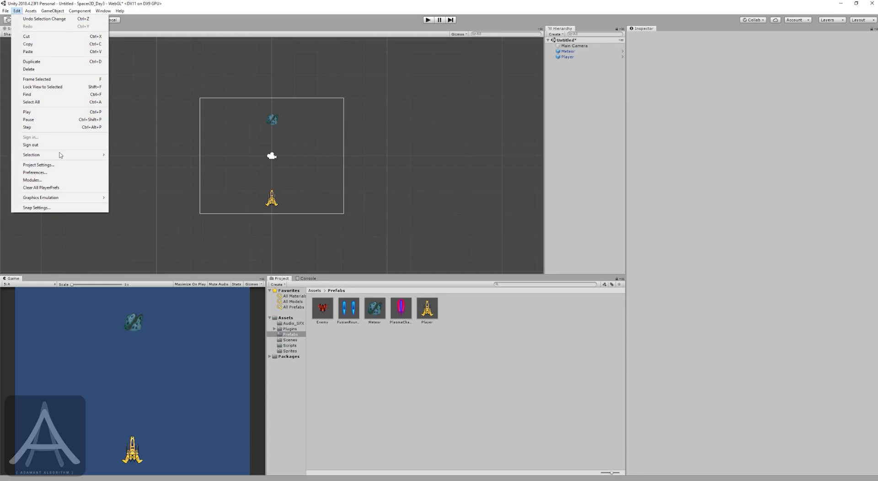
Open Project Settings beside the scene and tick Meteor/SecFire in the Physics 2D collision matrix
left_click(67, 165)
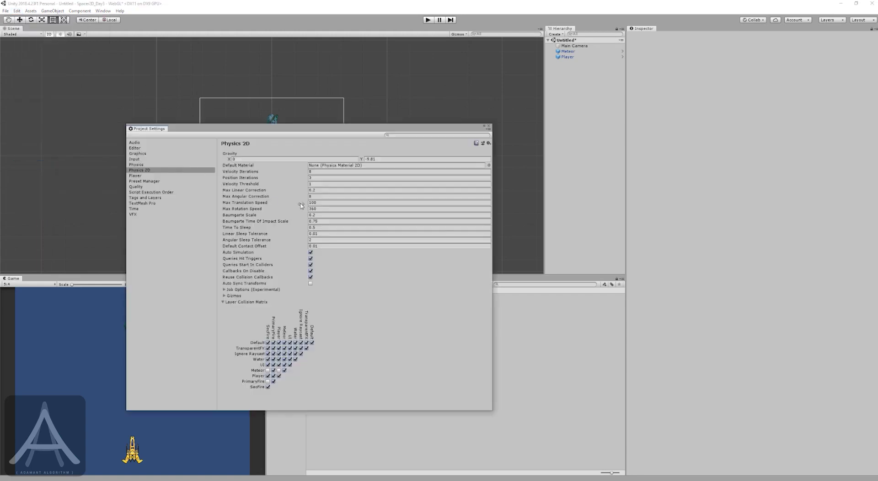
left_click_drag(318, 131, 520, 114)
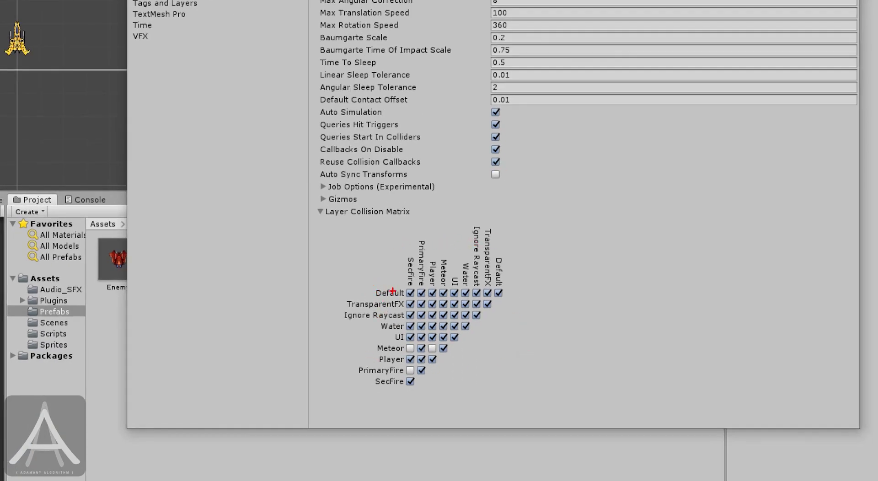
left_click_drag(372, 294, 407, 290)
mouse_move(357, 306)
left_mouse_down()
mouse_move(404, 303)
mouse_move(397, 313)
mouse_move(420, 334)
left_mouse_up()
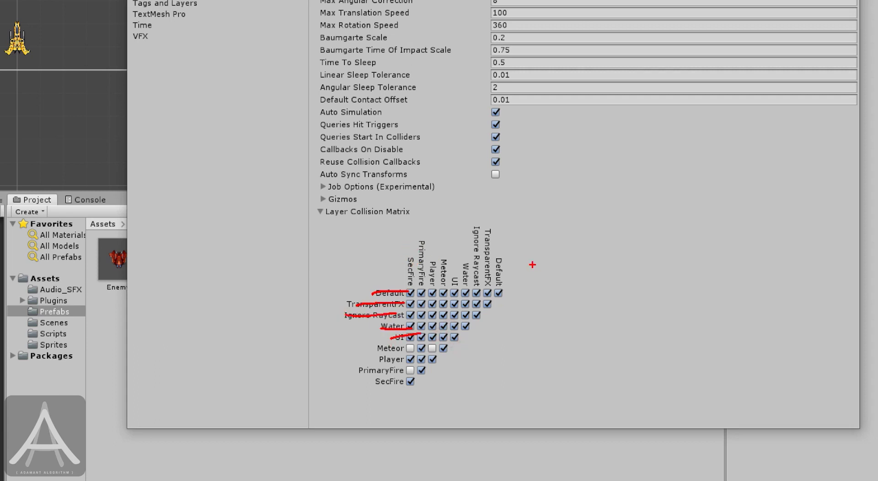
left_click_drag(494, 253, 501, 295)
left_click_drag(488, 236, 489, 286)
left_click_drag(476, 229, 476, 298)
mouse_move(463, 260)
left_mouse_down()
mouse_move(463, 297)
mouse_move(453, 306)
left_mouse_up()
left_click_drag(393, 239, 446, 212)
mouse_move(431, 254)
left_mouse_down()
mouse_move(459, 251)
mouse_move(473, 234)
left_mouse_up()
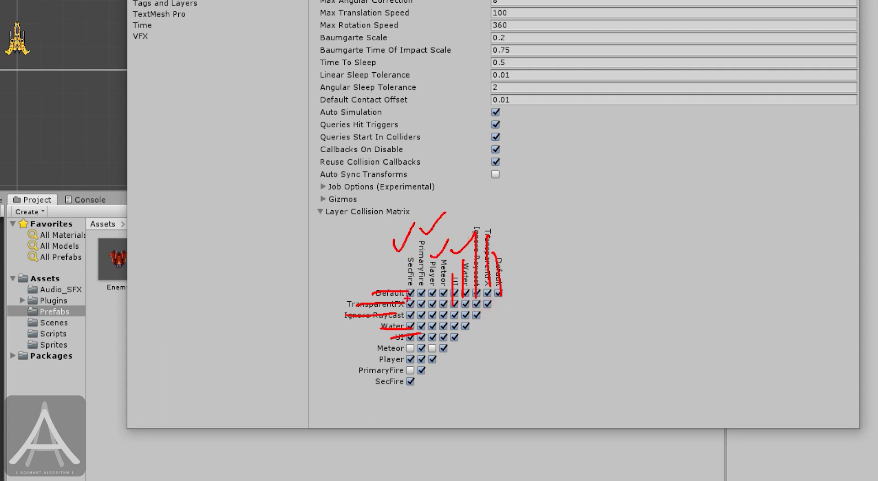
key("Escape")
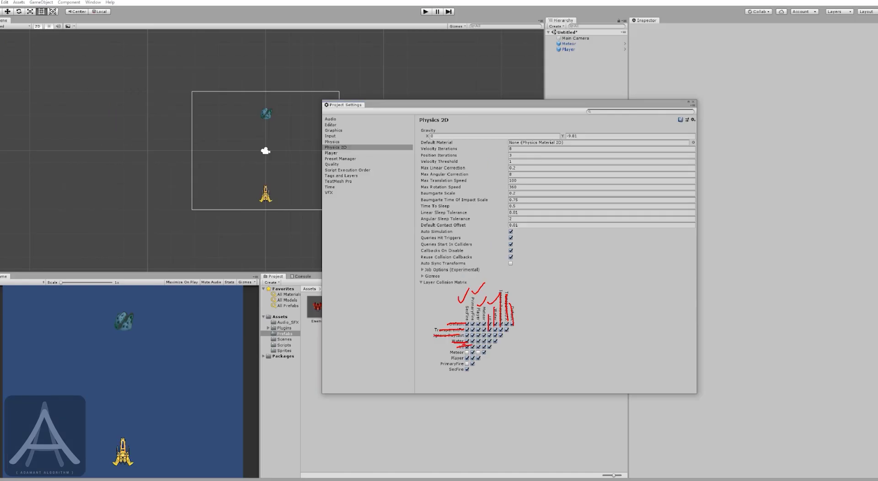
left_click(469, 353)
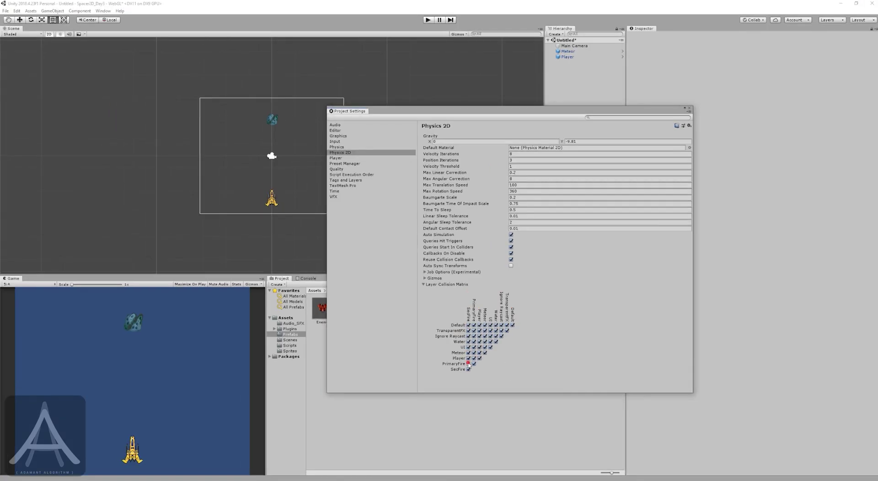
Untick the Meteor row / PrimaryFire column cell in the Physics 2D Layer Collision Matrix
key("ctrl+1")
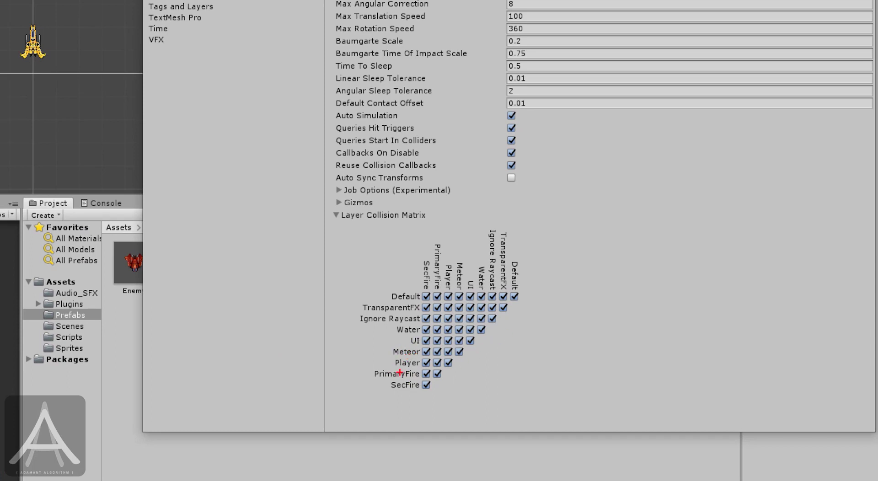
left_click_drag(451, 358, 449, 359)
key("ctrl+z")
mouse_move(386, 366)
left_mouse_down()
mouse_move(374, 379)
mouse_move(411, 379)
mouse_move(388, 366)
left_mouse_up()
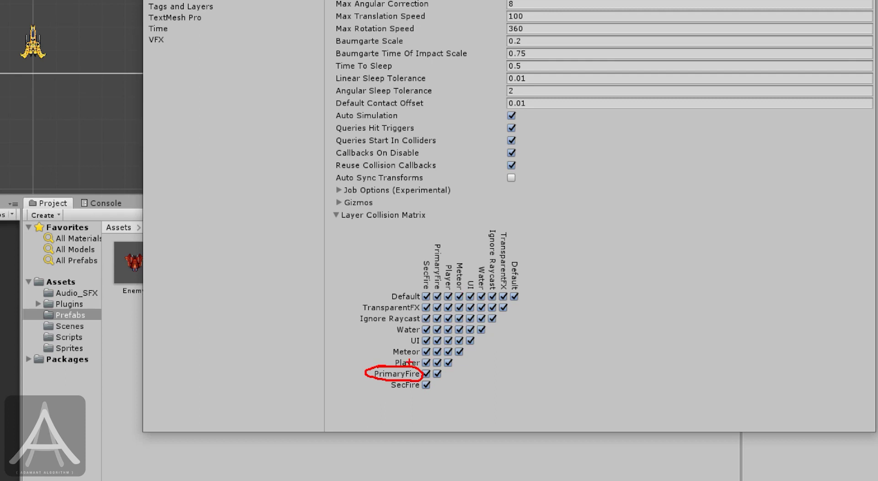
mouse_move(407, 342)
left_mouse_down()
mouse_move(393, 358)
mouse_move(422, 351)
left_mouse_up()
mouse_move(438, 245)
left_mouse_down()
mouse_move(436, 287)
mouse_move(444, 282)
mouse_move(437, 303)
left_mouse_up()
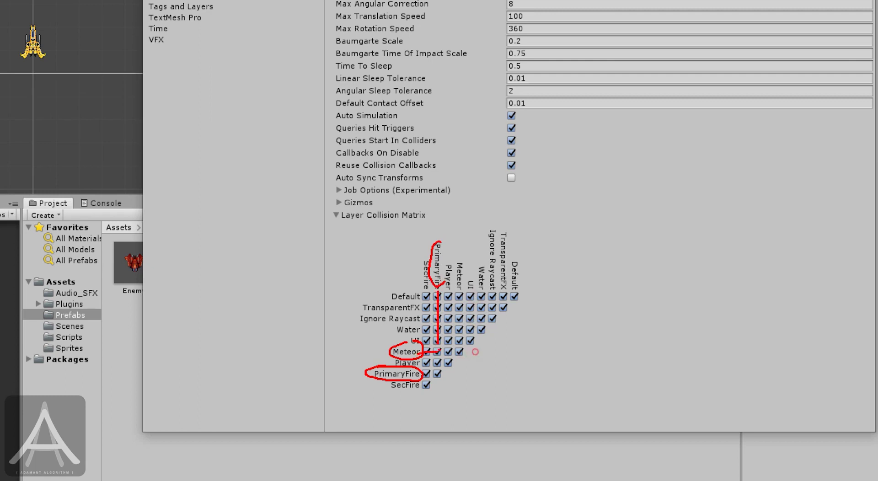
left_click_drag(431, 351, 439, 349)
key("Escape")
left_click(474, 353)
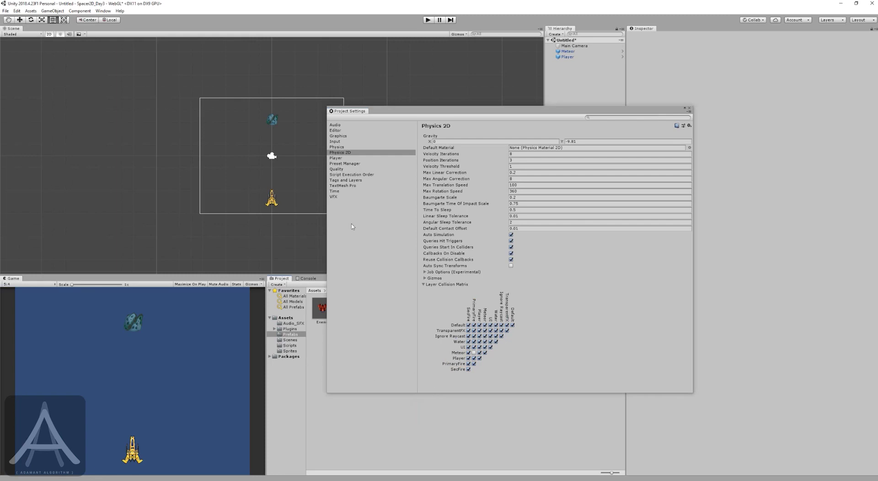
left_click(428, 20)
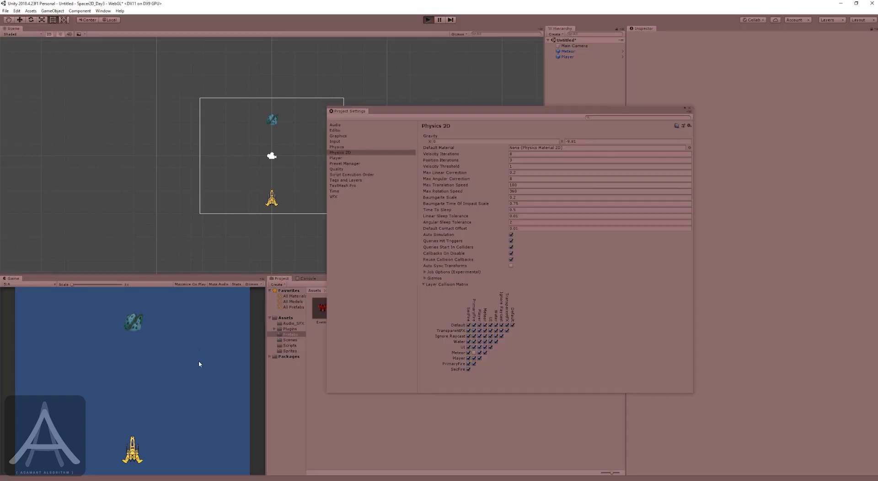
left_click(182, 386)
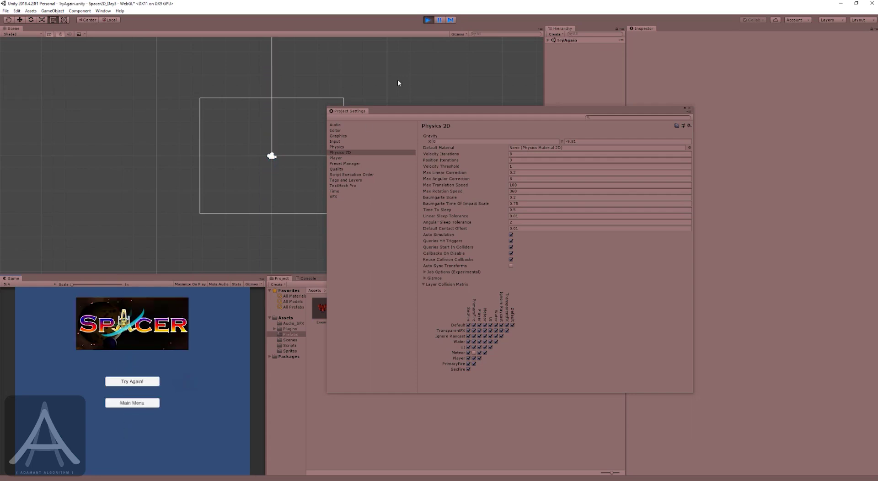
left_click(428, 21)
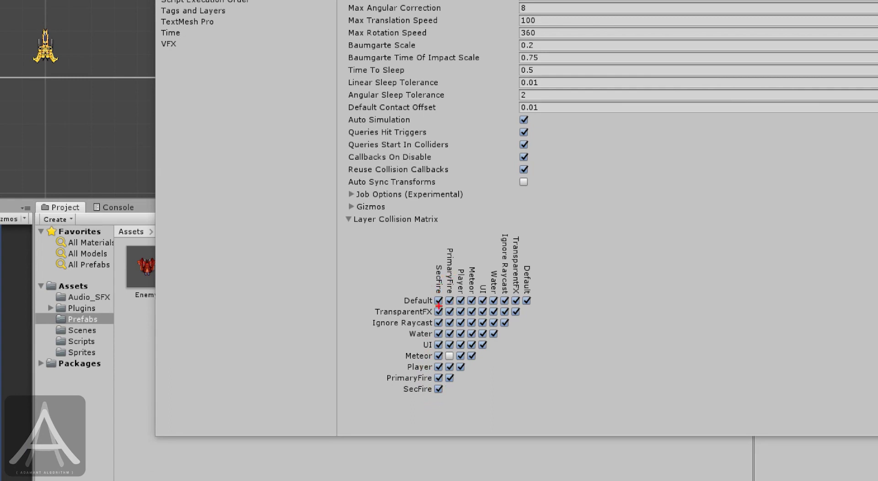
mouse_move(438, 289)
left_mouse_down()
mouse_move(441, 257)
mouse_move(439, 316)
left_mouse_up()
left_click_drag(438, 357, 446, 351)
key("Escape")
left_click(469, 352)
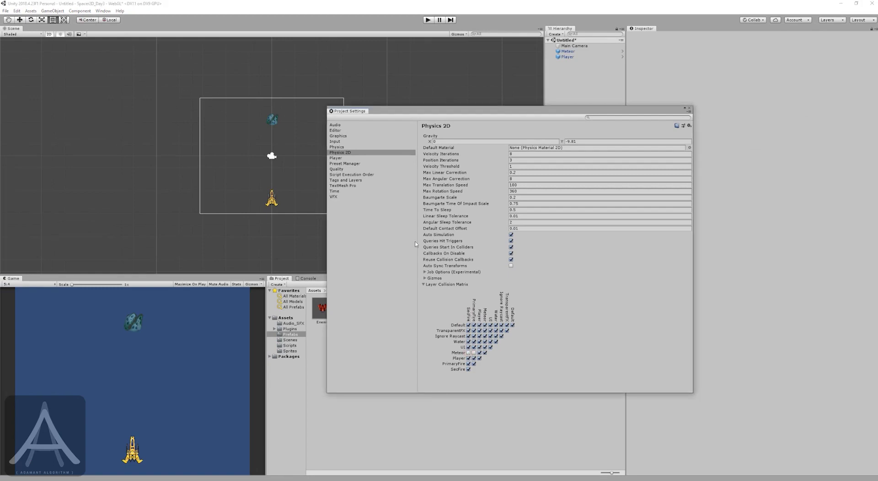
left_click(469, 353)
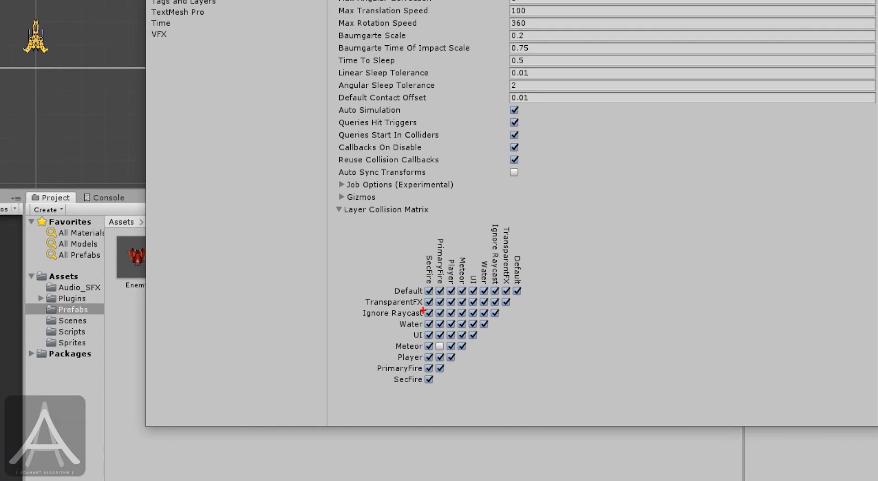
mouse_move(420, 274)
left_mouse_down()
mouse_move(432, 264)
mouse_move(466, 275)
left_mouse_up()
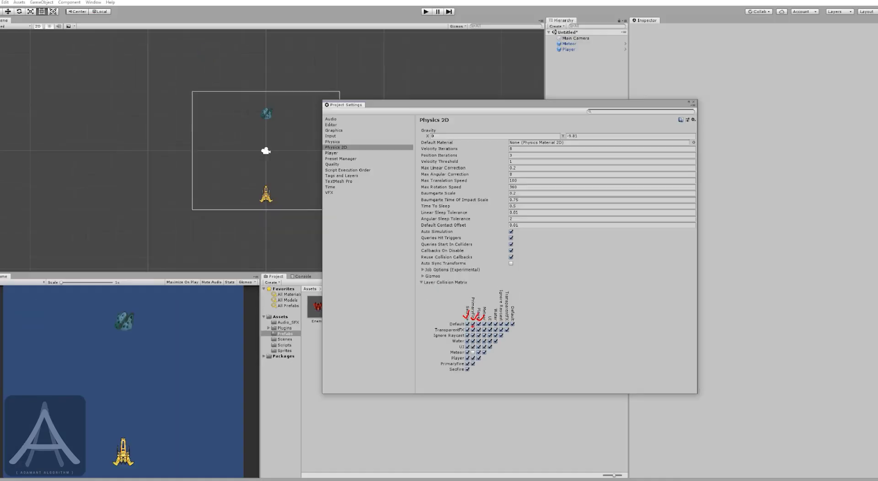
key("e")
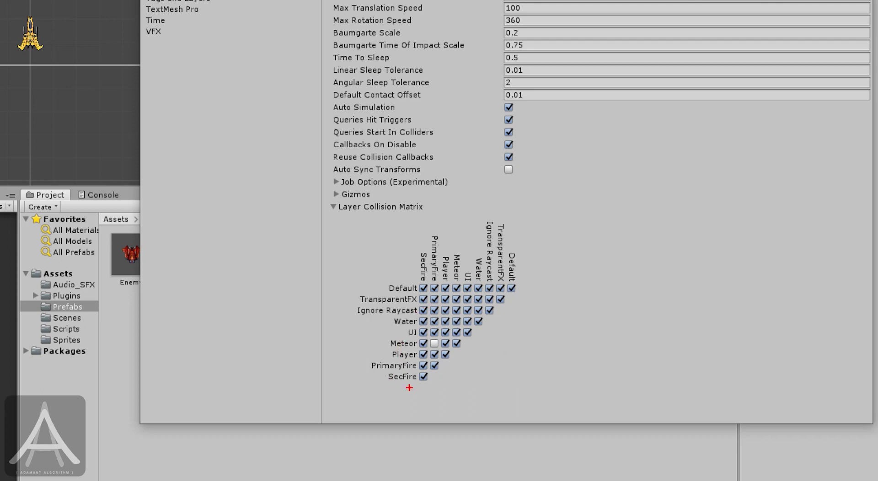
left_click_drag(407, 373, 423, 377)
mouse_move(419, 252)
left_mouse_down()
mouse_move(425, 276)
mouse_move(431, 253)
left_mouse_up()
left_click_drag(426, 382, 436, 371)
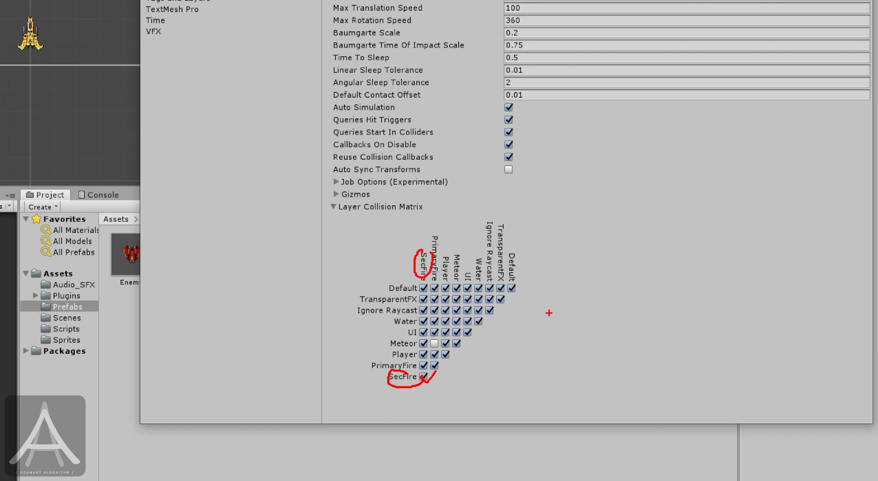
left_click_drag(674, 194, 685, 200)
left_click_drag(671, 236, 674, 316)
left_click_drag(682, 283, 656, 328)
left_click_drag(673, 293, 699, 306)
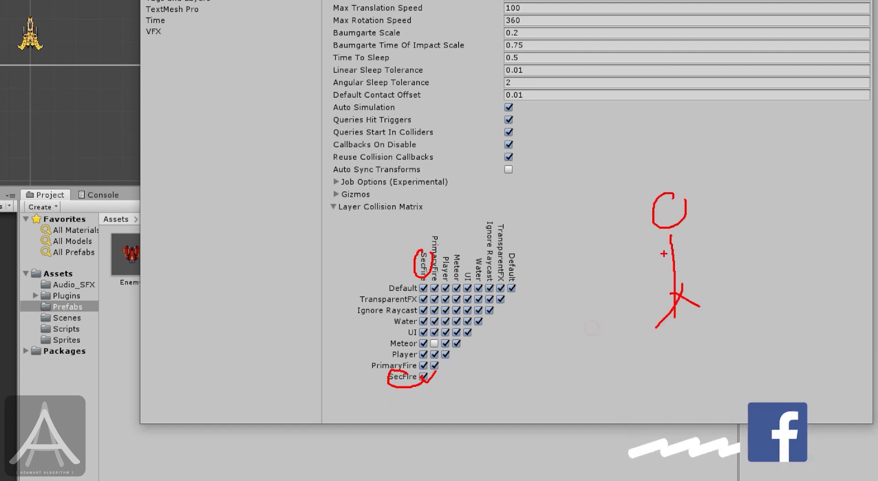
left_click_drag(645, 279, 705, 270)
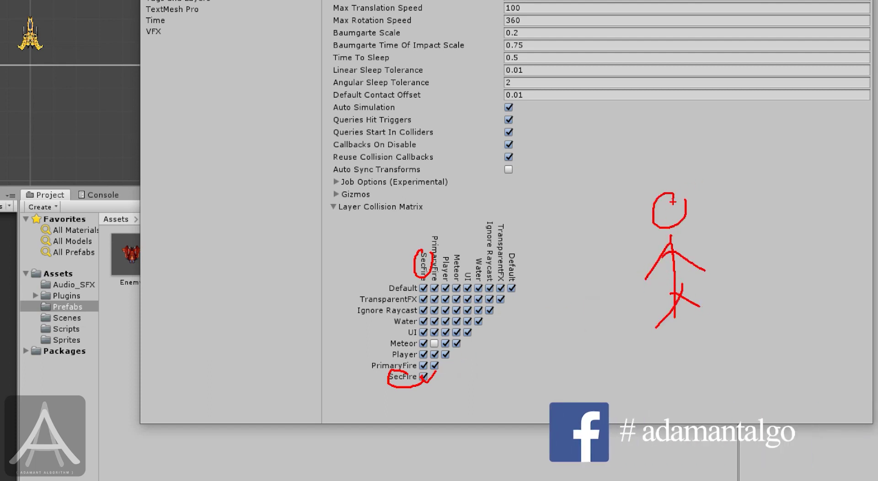
mouse_move(683, 197)
left_mouse_down()
mouse_move(671, 190)
mouse_move(672, 247)
left_mouse_up()
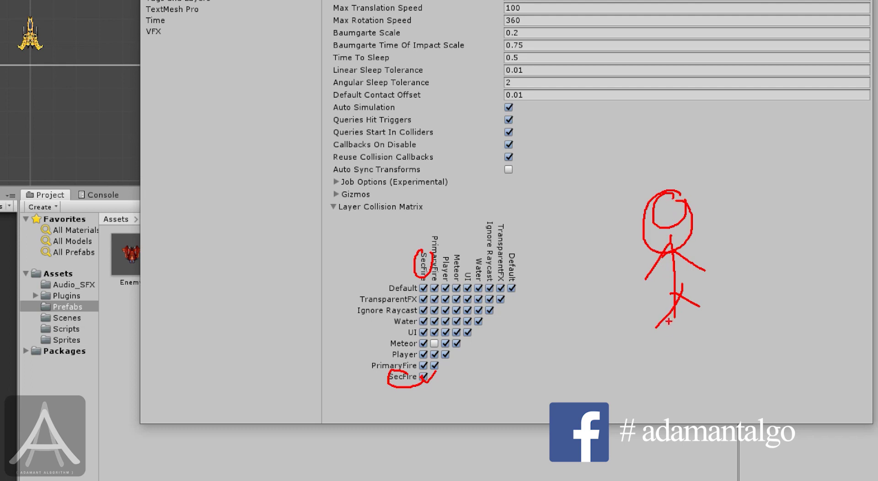
mouse_move(641, 293)
left_mouse_down()
mouse_move(665, 281)
mouse_move(649, 271)
mouse_move(679, 280)
left_mouse_up()
left_click_drag(645, 302, 650, 316)
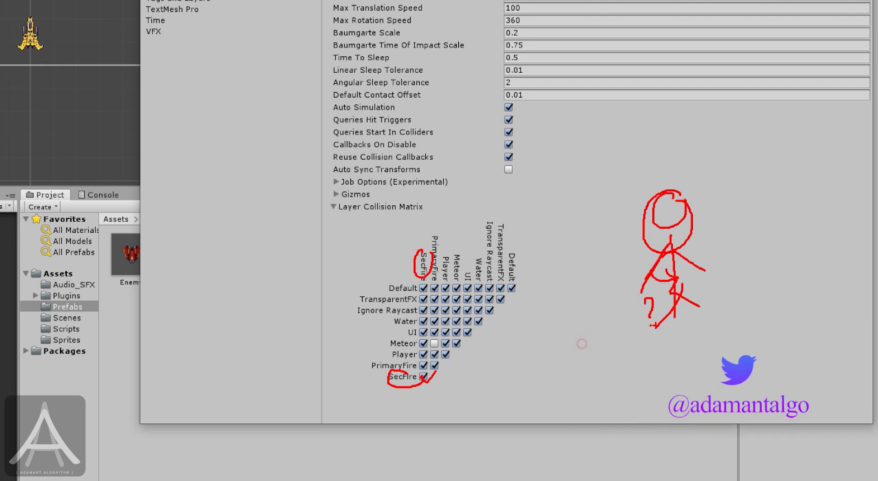
left_click(650, 326)
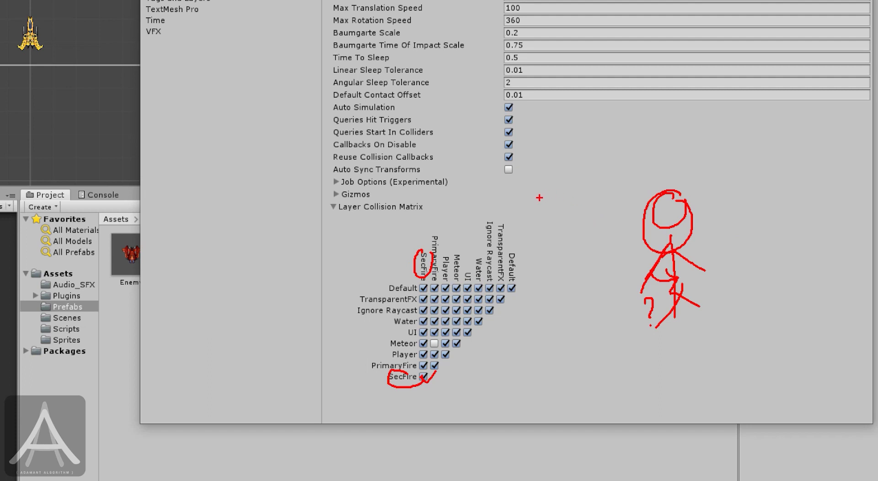
mouse_move(539, 196)
left_mouse_down()
mouse_move(563, 216)
mouse_move(546, 189)
left_mouse_up()
mouse_move(559, 222)
left_mouse_down()
mouse_move(539, 222)
mouse_move(559, 202)
left_mouse_up()
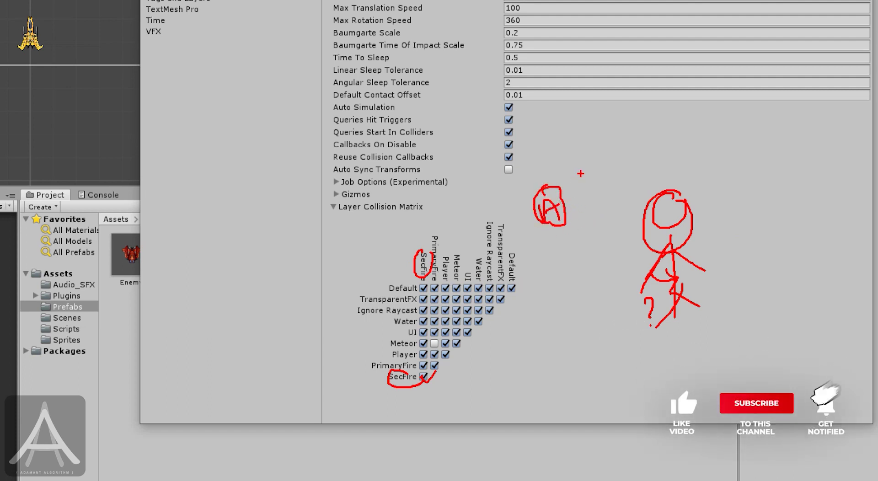
left_click(600, 142)
left_click_drag(601, 143, 597, 141)
left_click_drag(596, 190, 611, 173)
mouse_move(681, 152)
left_mouse_down()
mouse_move(672, 184)
mouse_move(682, 170)
left_mouse_up()
mouse_move(553, 186)
left_mouse_down()
mouse_move(588, 161)
mouse_move(570, 192)
mouse_move(588, 211)
mouse_move(562, 225)
mouse_move(594, 237)
left_mouse_up()
left_click_drag(616, 219, 622, 238)
left_click(620, 244)
left_click(624, 257)
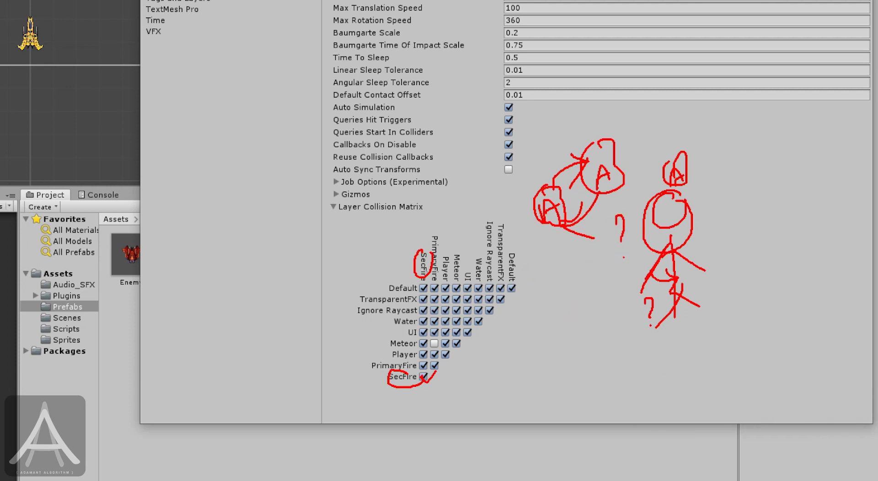
left_click_drag(413, 375, 436, 363)
mouse_move(507, 335)
left_mouse_down()
mouse_move(519, 366)
mouse_move(539, 361)
left_mouse_up()
left_click_drag(557, 320, 564, 363)
left_click_drag(568, 344, 577, 348)
left_click_drag(582, 308, 579, 349)
left_click_drag(586, 329, 600, 323)
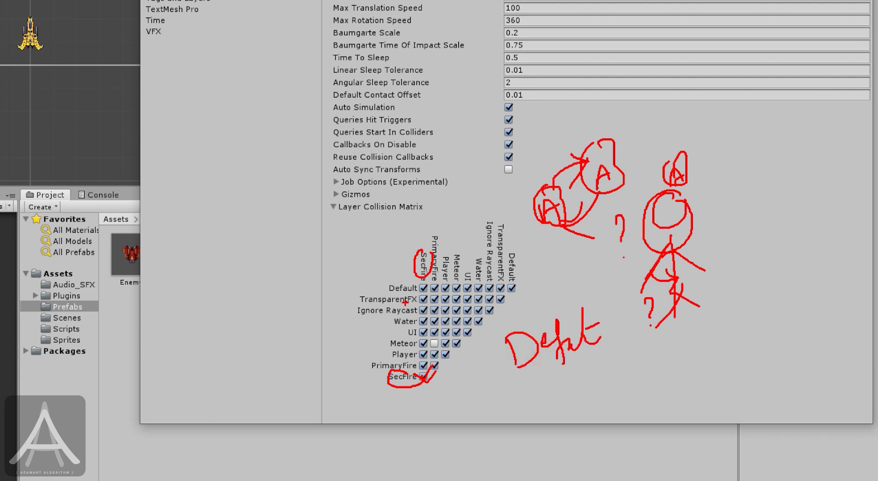
left_click_drag(418, 316, 446, 289)
left_click_drag(437, 326, 471, 310)
left_click_drag(457, 342, 475, 349)
key("Escape")
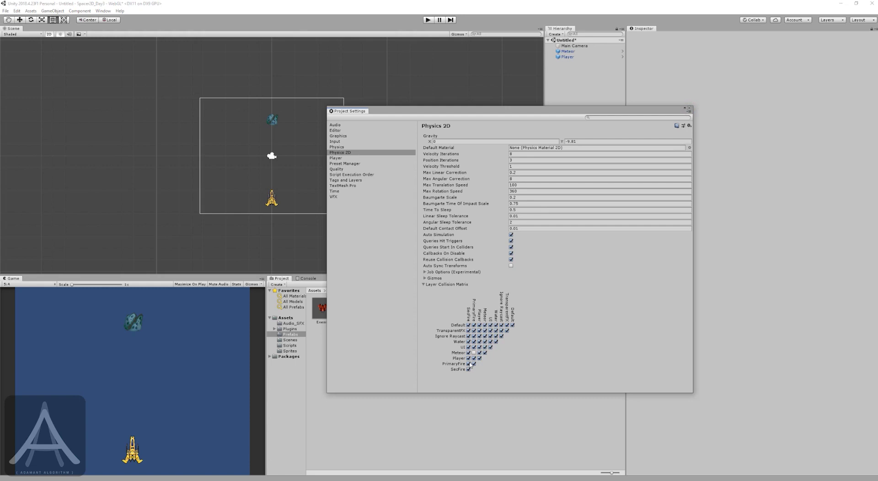
left_click(428, 20)
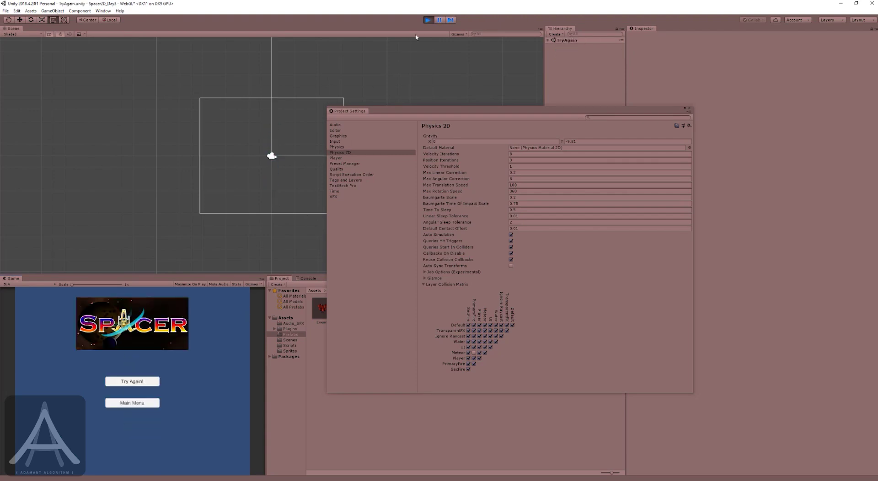
left_click(427, 19)
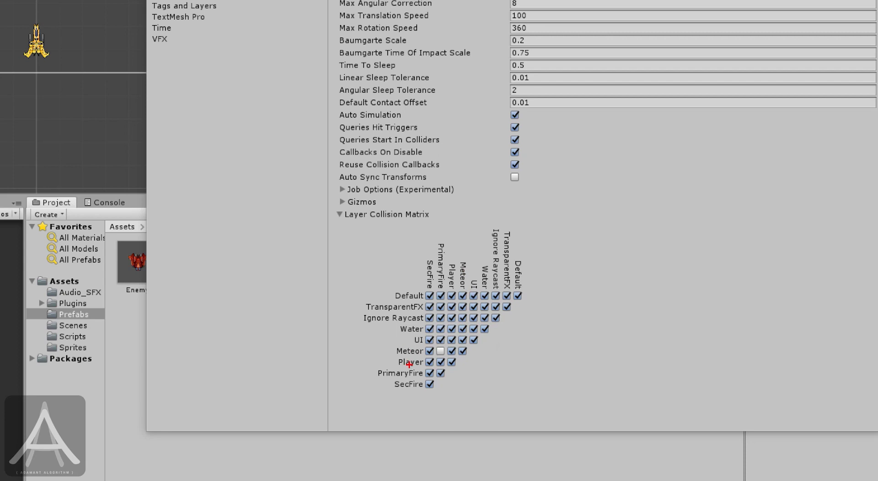
Untick Meteor/Player in the collision matrix and run a Play-mode test, then stop it
left_click_drag(421, 351, 451, 350)
left_click_drag(450, 273, 452, 352)
key("Escape")
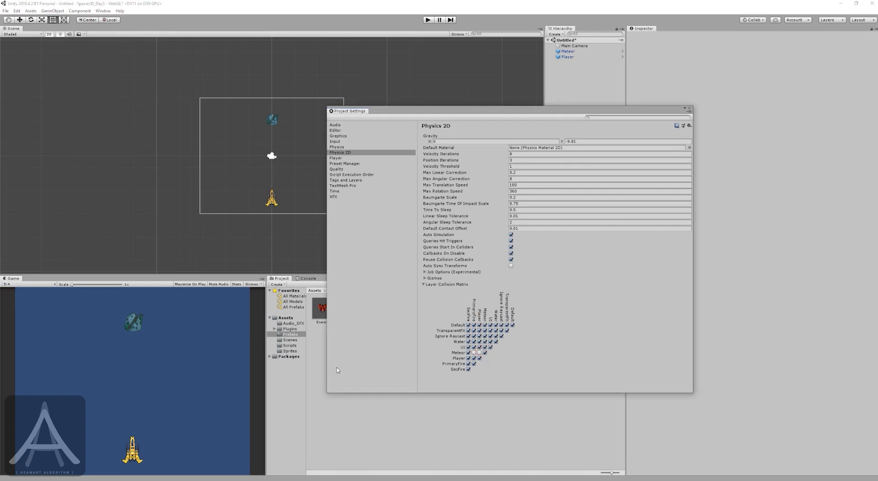
left_click(428, 20)
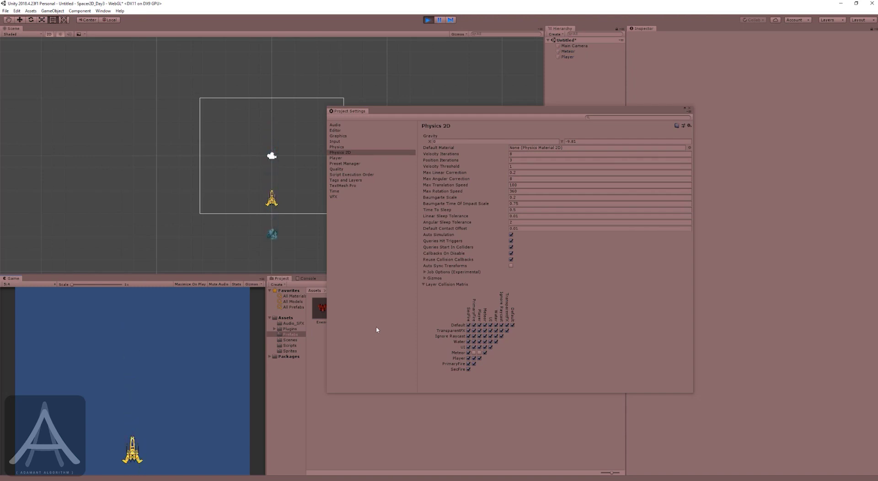
left_click(428, 19)
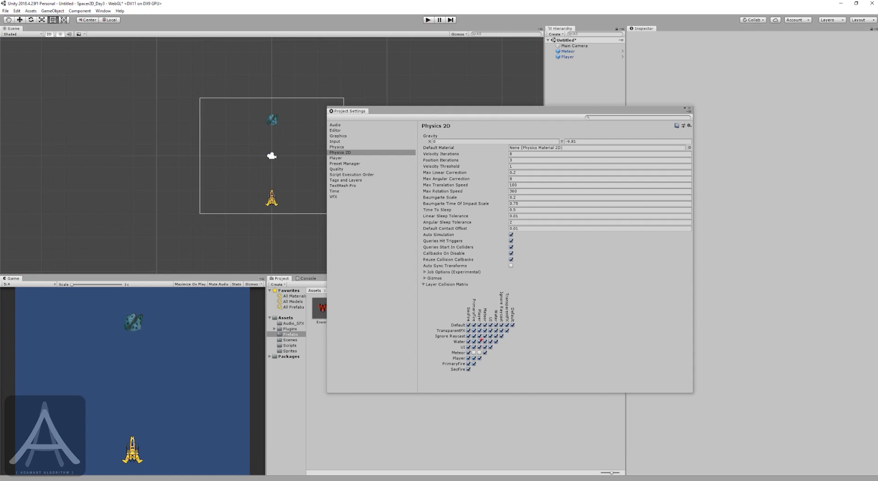
Close the Project Settings window to return to the scene and Prefabs folder
mouse_move(496, 297)
left_mouse_down()
mouse_move(440, 337)
mouse_move(481, 295)
left_mouse_up()
key("Escape")
left_click(691, 108)
left_click(16, 10)
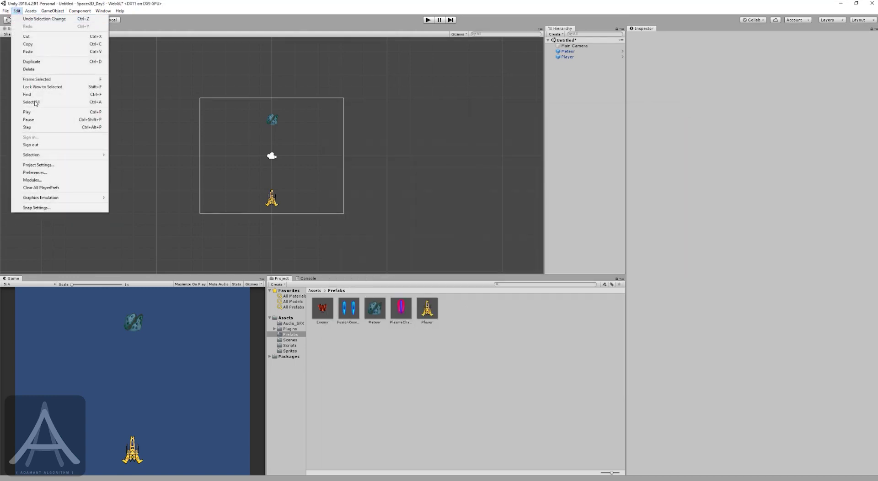
left_click(38, 165)
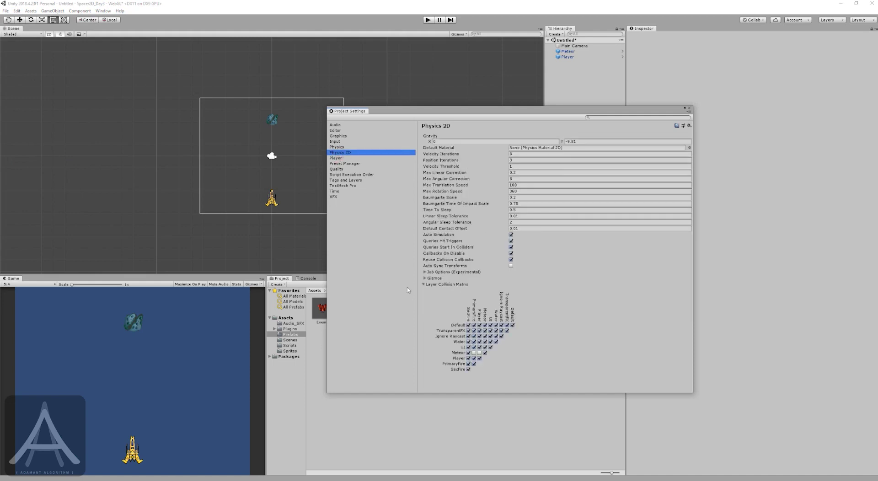
left_click(424, 284)
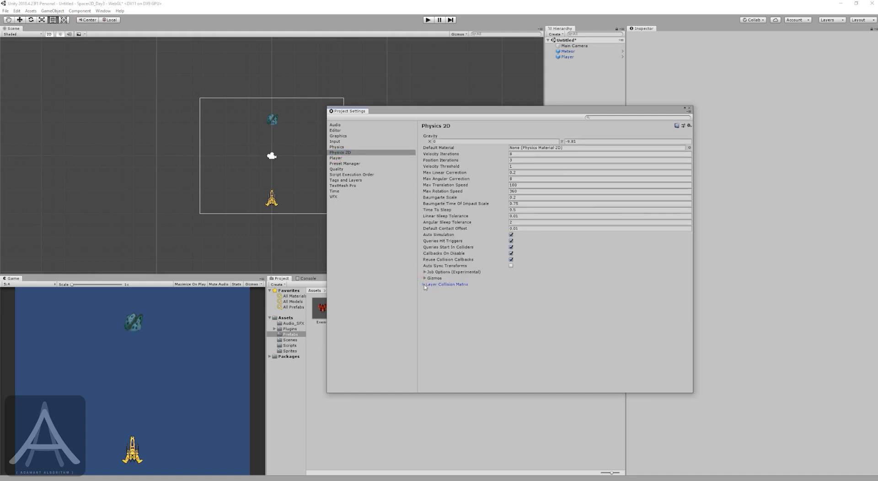